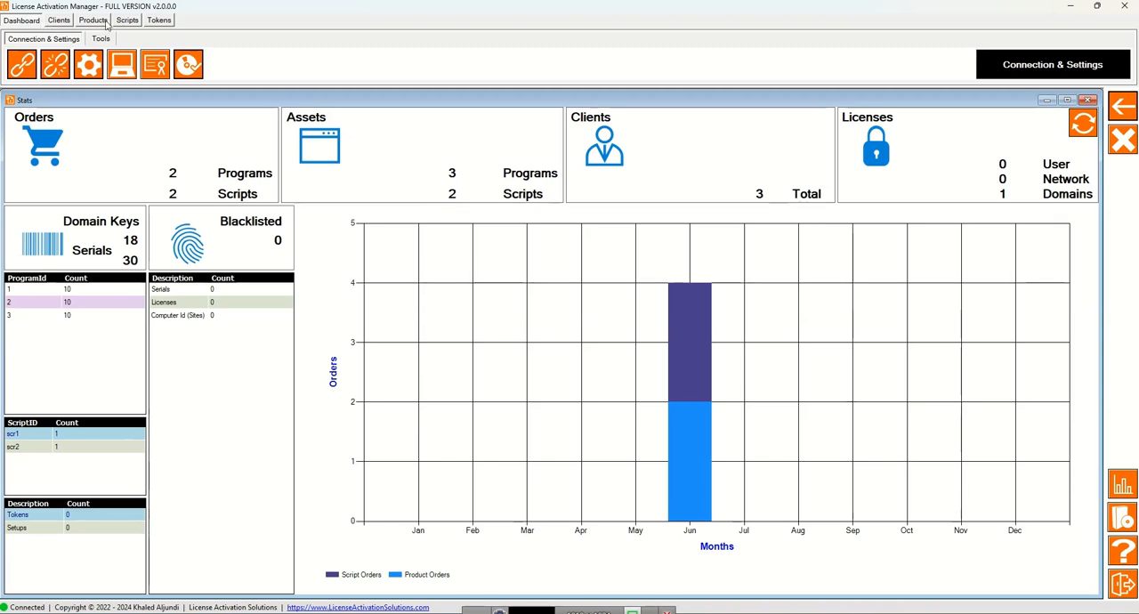
# Start a new token identifier with issuer My Company and audience My client.
pyautogui.click(159, 20)
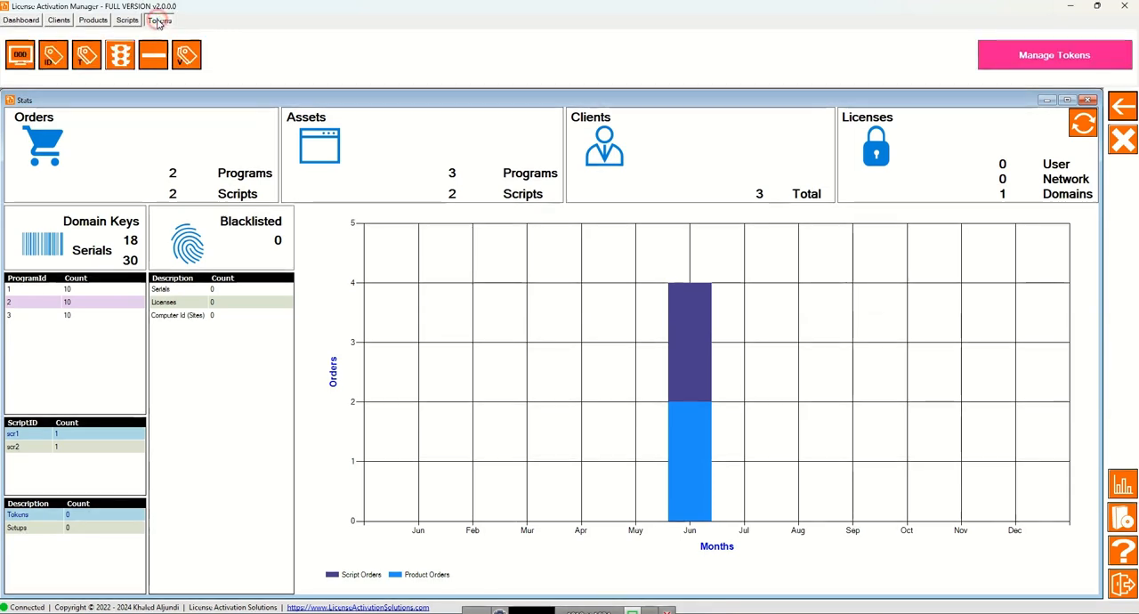
pyautogui.click(54, 61)
pyautogui.click(113, 212)
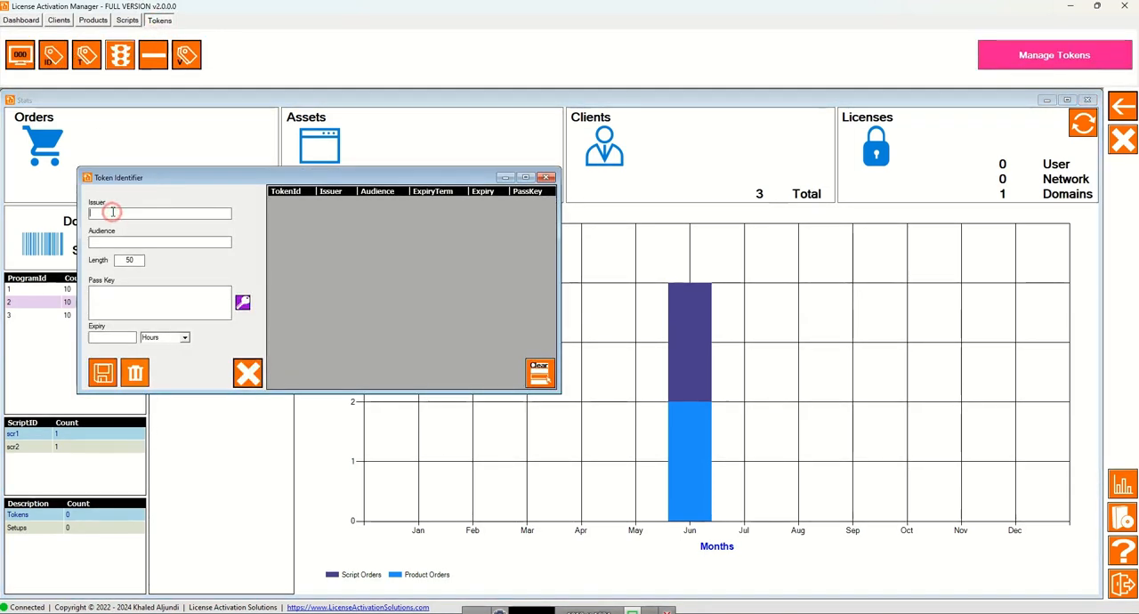
pyautogui.write('My Company')
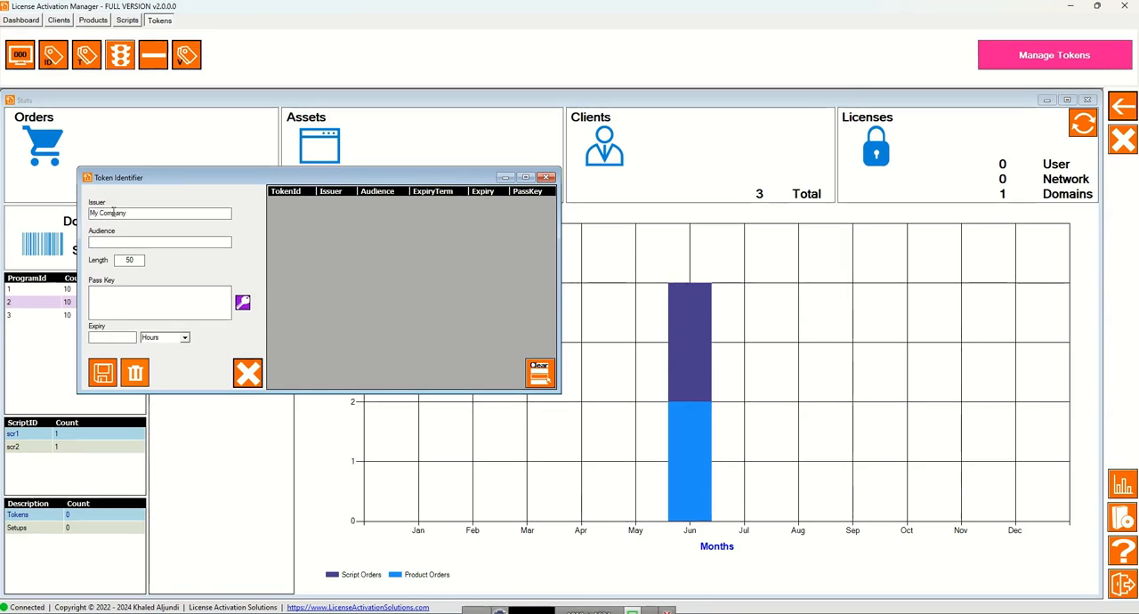
pyautogui.write('My client')
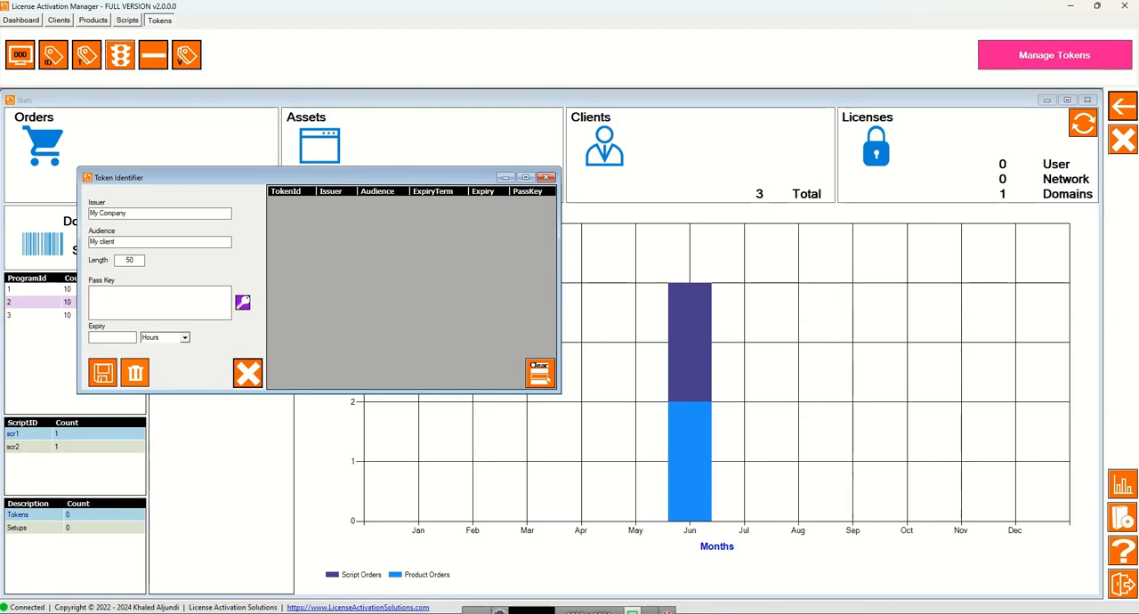
# Generate a pass key of length 55 for the My client identifier, set its expiry to 5 days, and save it.
pyautogui.doubleClick(127, 260)
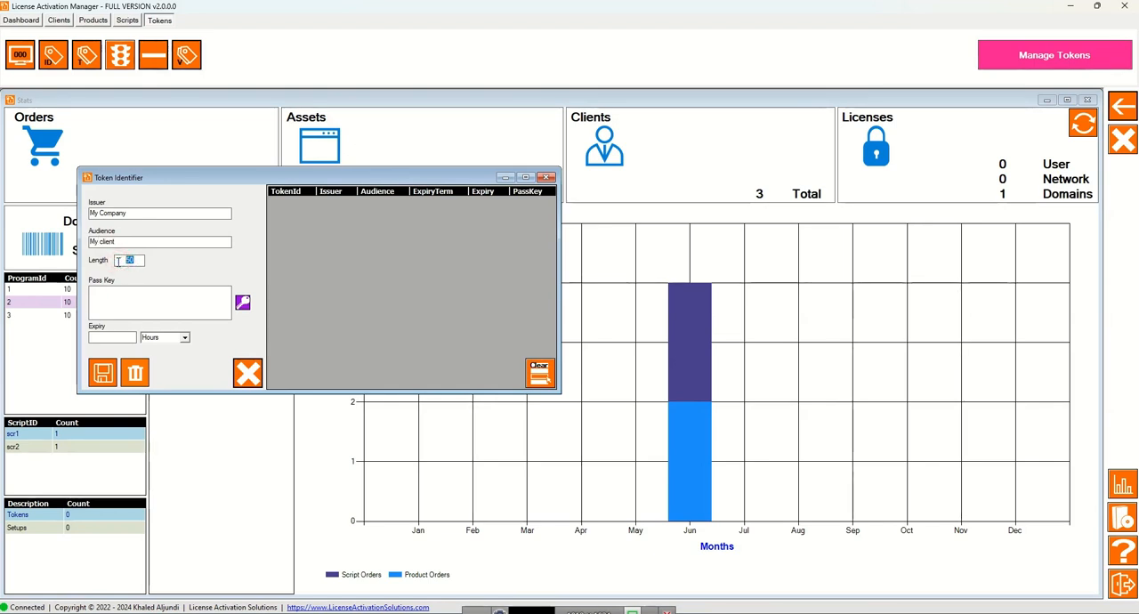
pyautogui.click(105, 338)
pyautogui.click(185, 338)
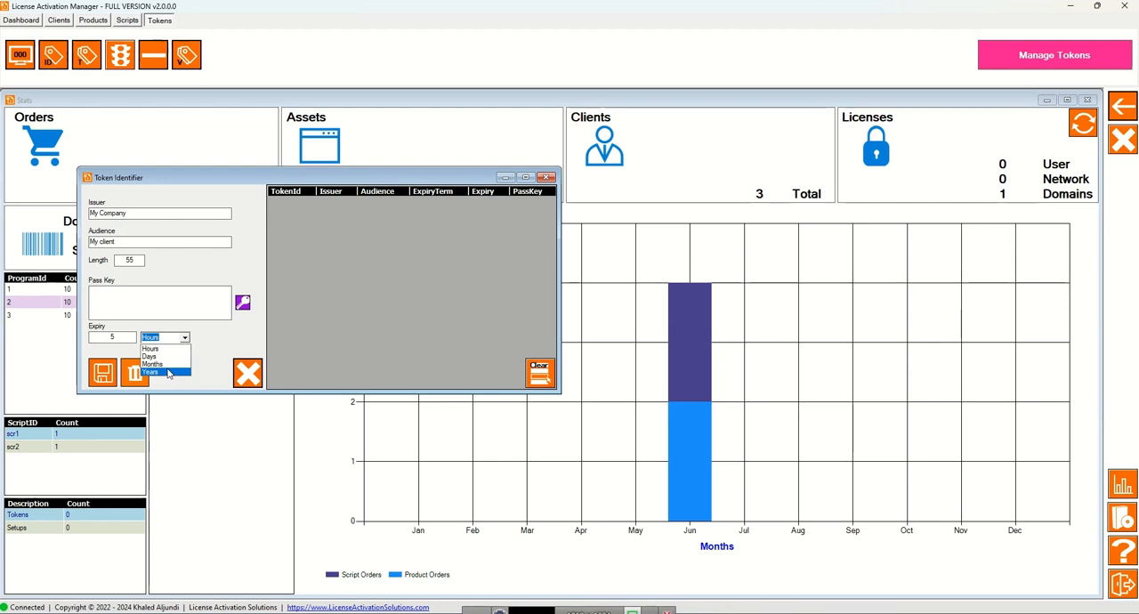
pyautogui.click(165, 357)
pyautogui.click(243, 305)
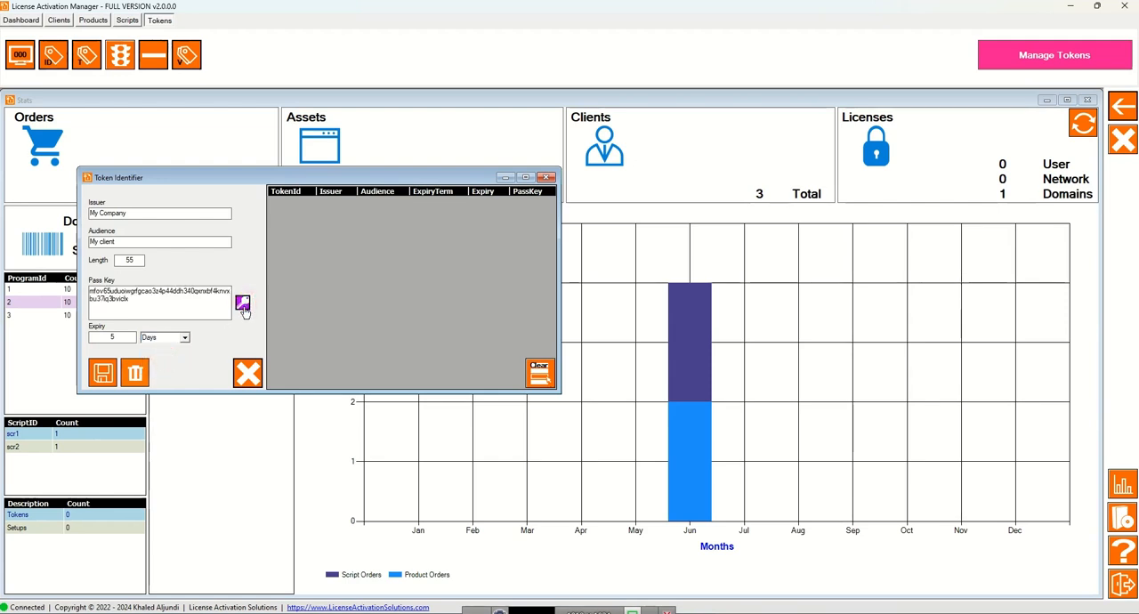
pyautogui.click(104, 373)
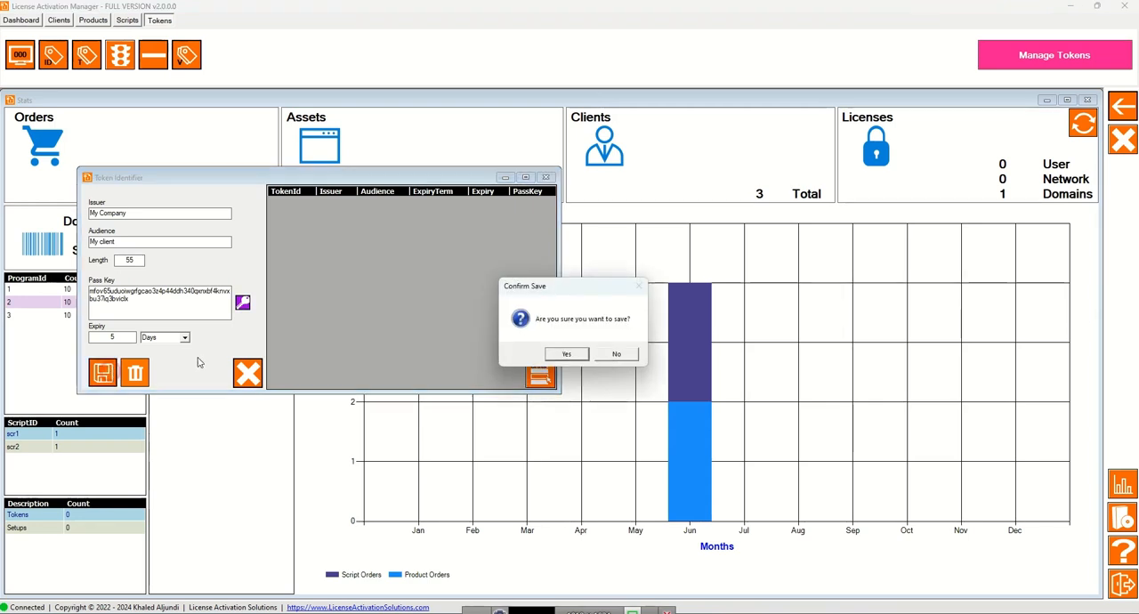
pyautogui.click(580, 355)
pyautogui.click(633, 355)
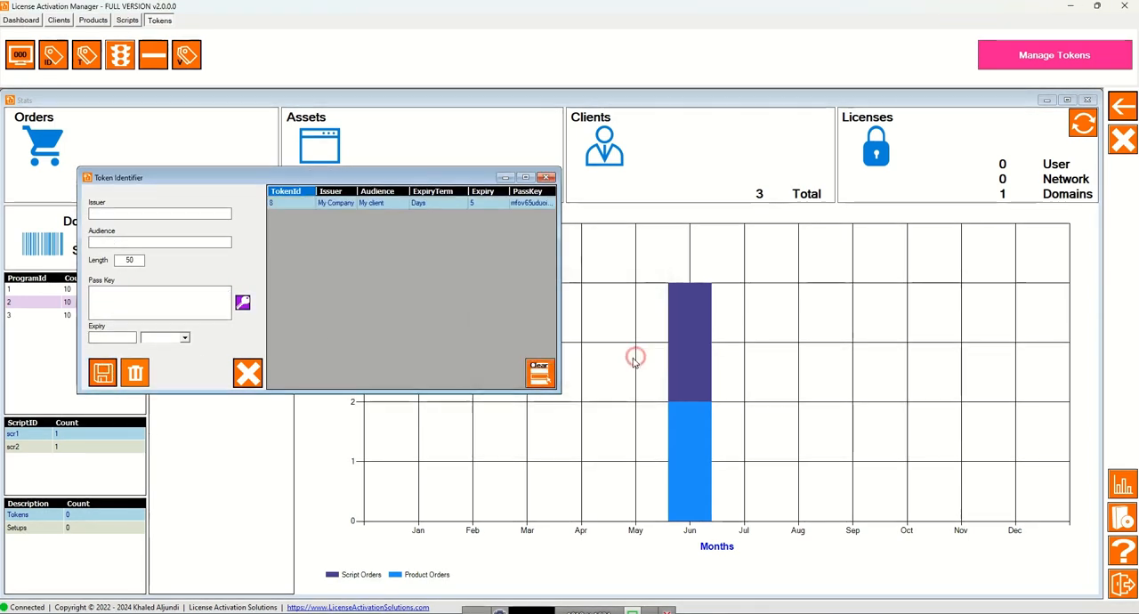
# Widen the Token Identifier window and enter a second identifier with issuer My company and audience My client 2.
pyautogui.moveTo(558, 267); pyautogui.dragTo(896, 244)
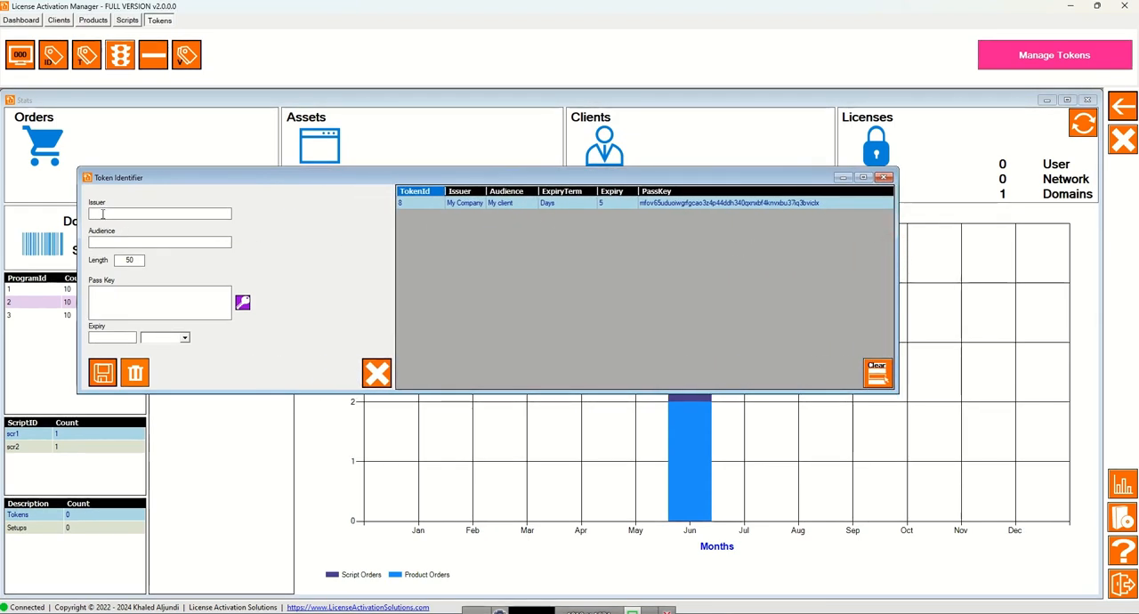
pyautogui.write('My company')
pyautogui.click(93, 242)
pyautogui.write('My client 2')
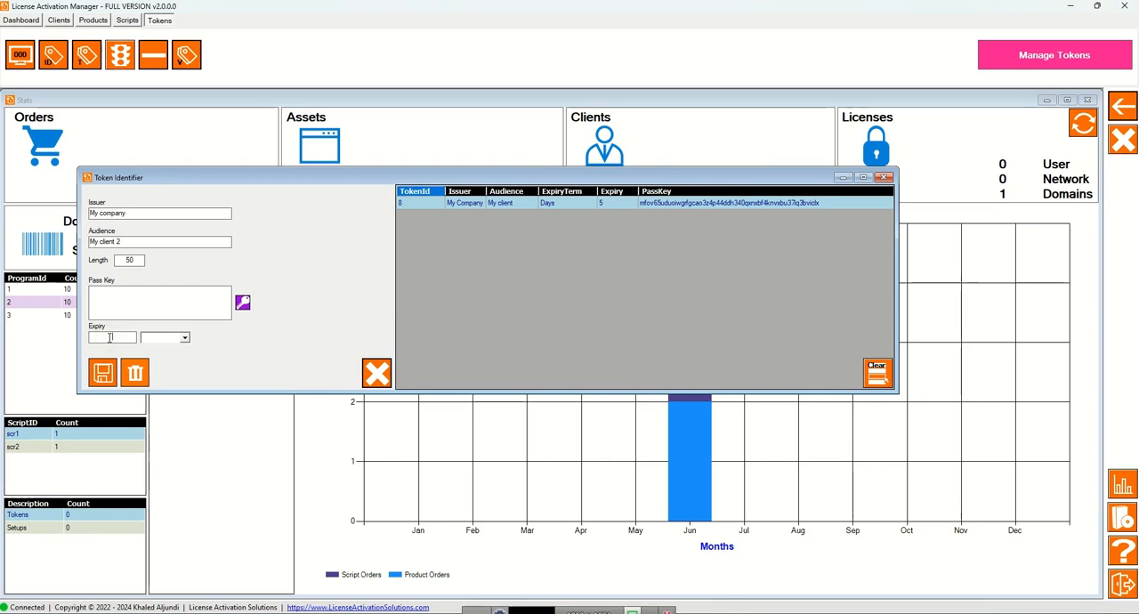
# Set the My client 2 identifier's expiry to 6 months, generate its pass key, and save it.
pyautogui.click(185, 337)
pyautogui.click(160, 360)
pyautogui.click(242, 303)
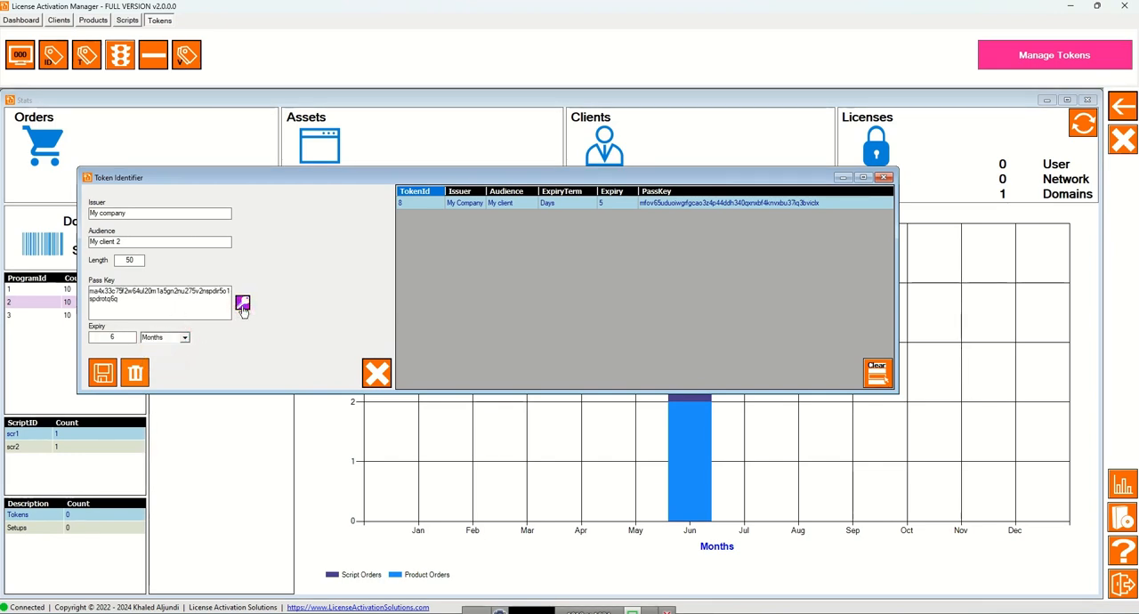
pyautogui.click(102, 374)
pyautogui.click(565, 353)
pyautogui.click(620, 354)
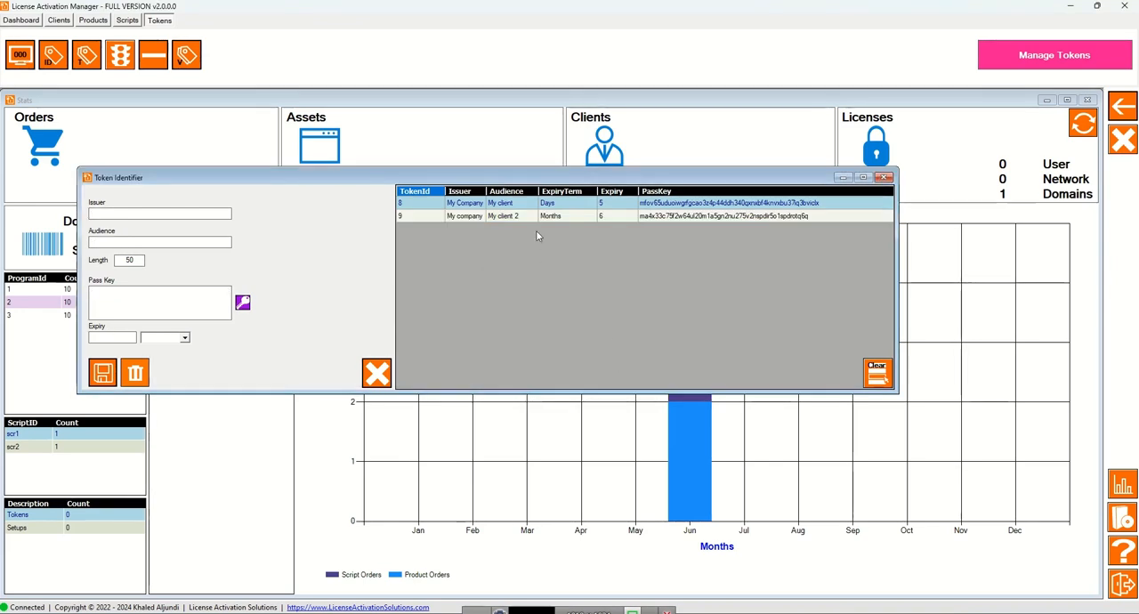
# Enter a third token identifier with issuer My company and audience my client 4.
pyautogui.click(147, 213)
pyautogui.write('My companymy client 4')
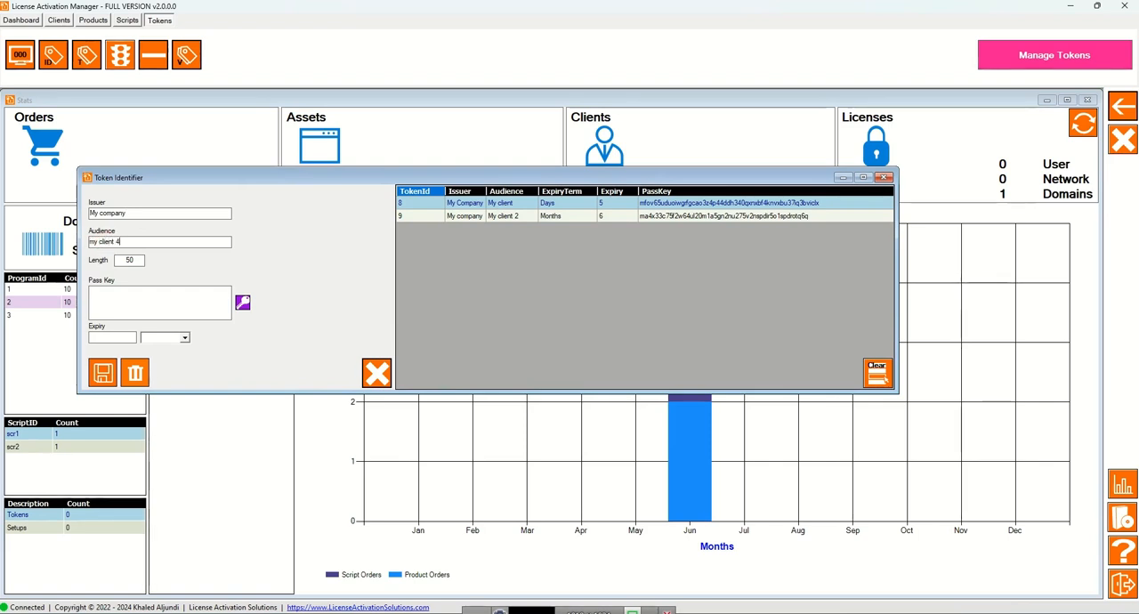
# Generate a pass key of length 60 for the my client 4 identifier, set its expiry to 5 days, and save it.
pyautogui.click(123, 261)
pyautogui.write('60')
pyautogui.write('5')
pyautogui.click(184, 338)
pyautogui.click(169, 358)
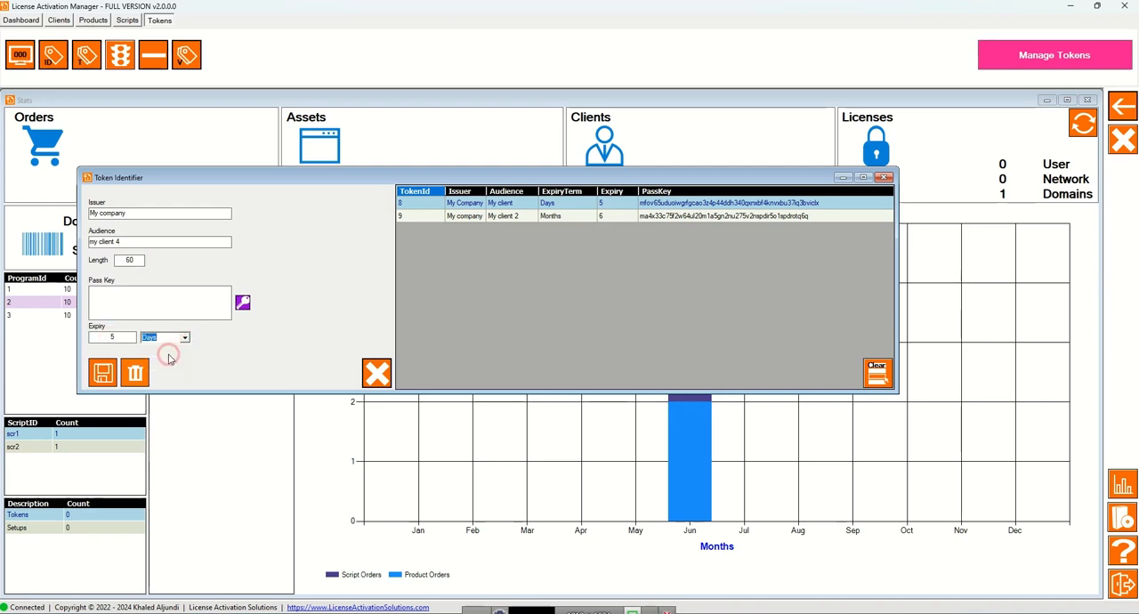
pyautogui.click(243, 303)
pyautogui.click(101, 374)
pyautogui.click(560, 353)
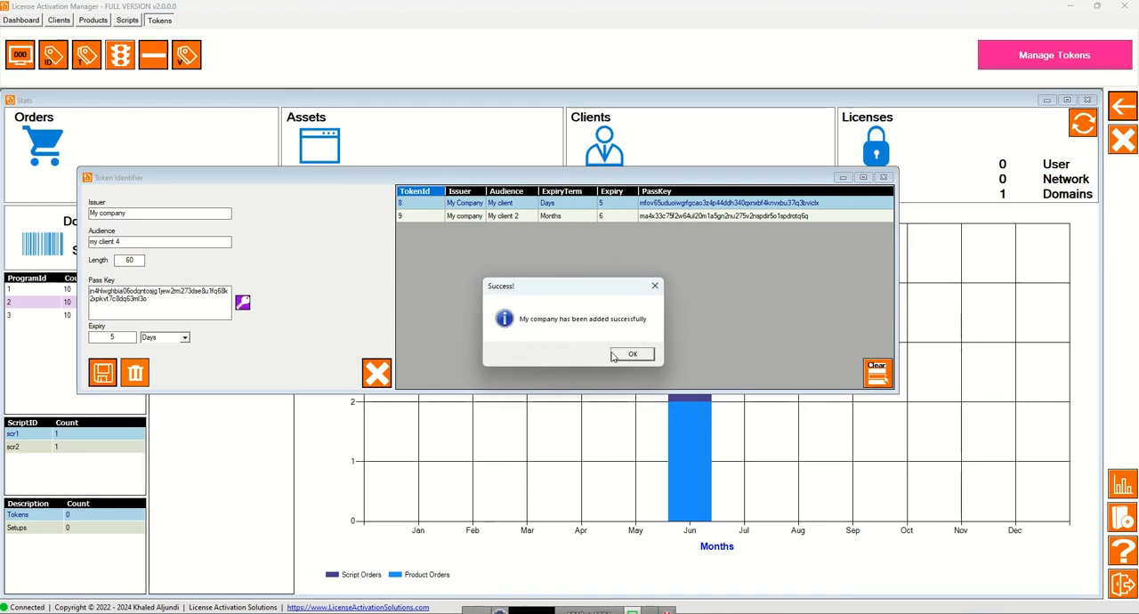
pyautogui.click(616, 353)
# Select the saved my client 4 identifier and regenerate its pass key with a length of 70.
pyautogui.click(512, 232)
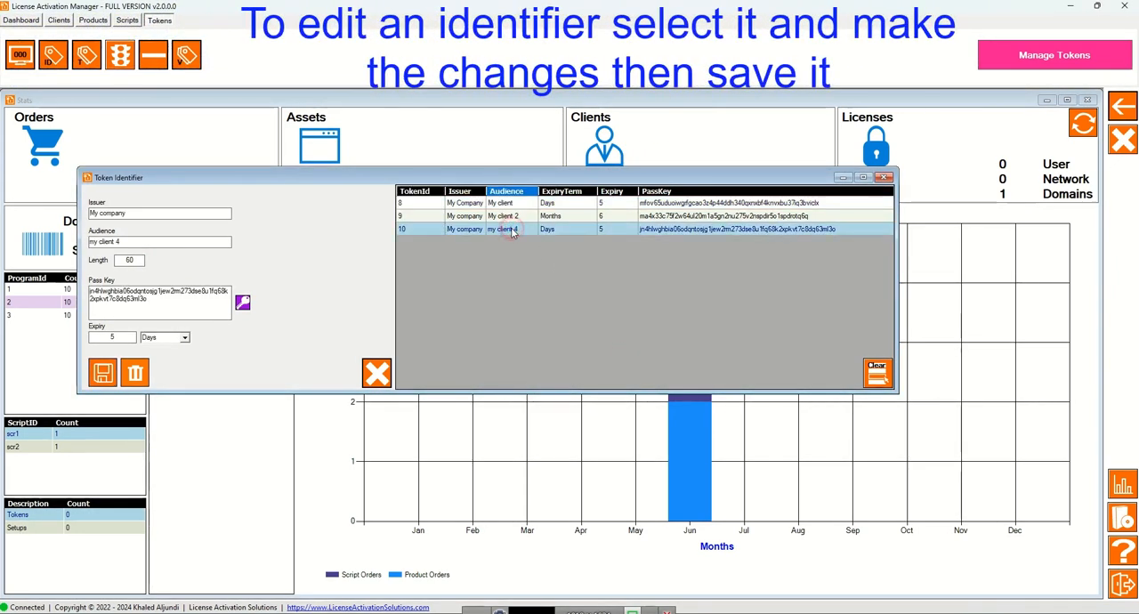
pyautogui.doubleClick(127, 259)
pyautogui.write('70')
pyautogui.click(242, 303)
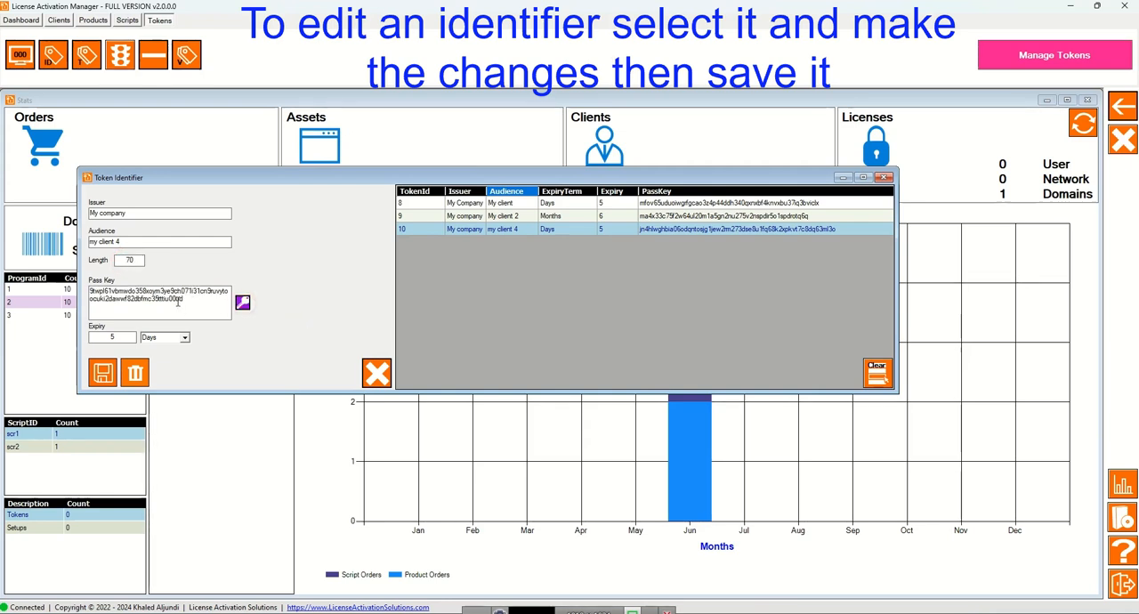
# Change the expiry term of the my client 4 identifier to Months and save the edited record.
pyautogui.click(175, 338)
pyautogui.click(176, 367)
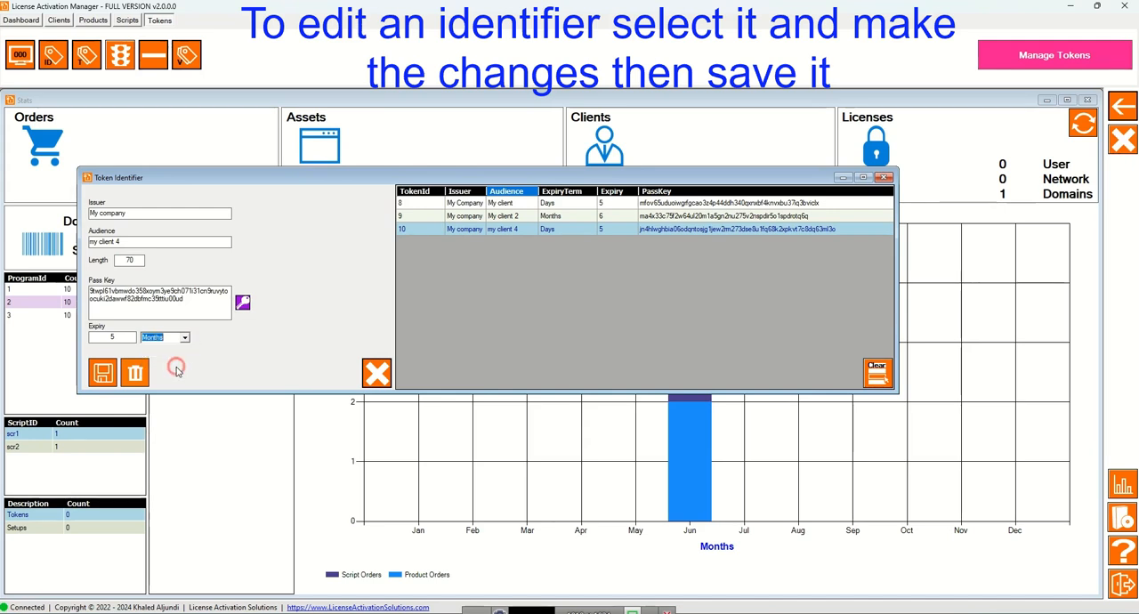
pyautogui.click(103, 373)
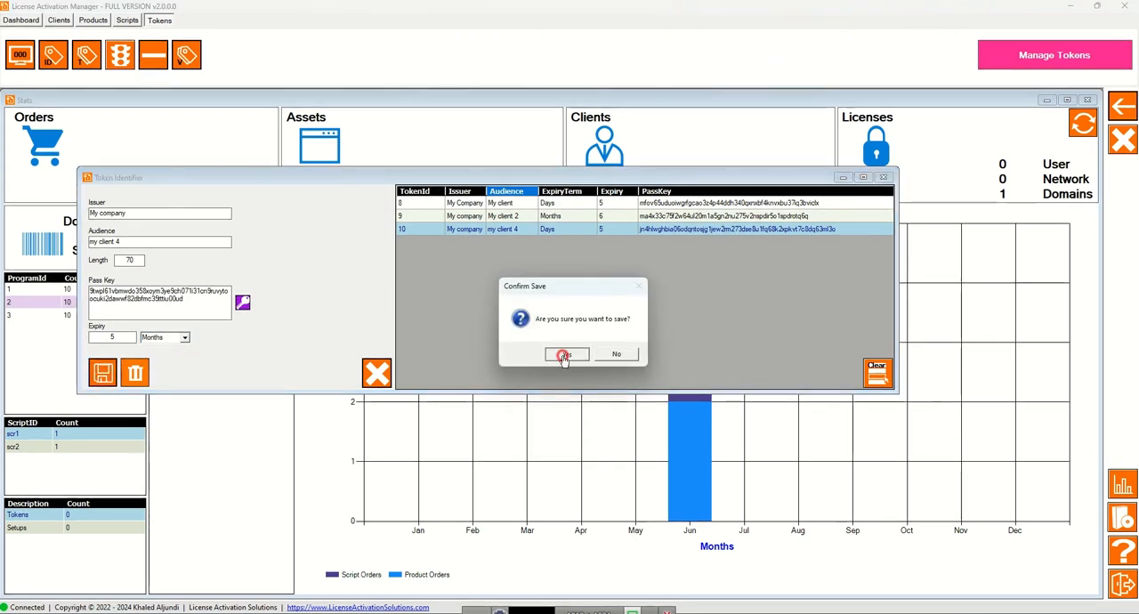
pyautogui.click(551, 353)
pyautogui.click(636, 353)
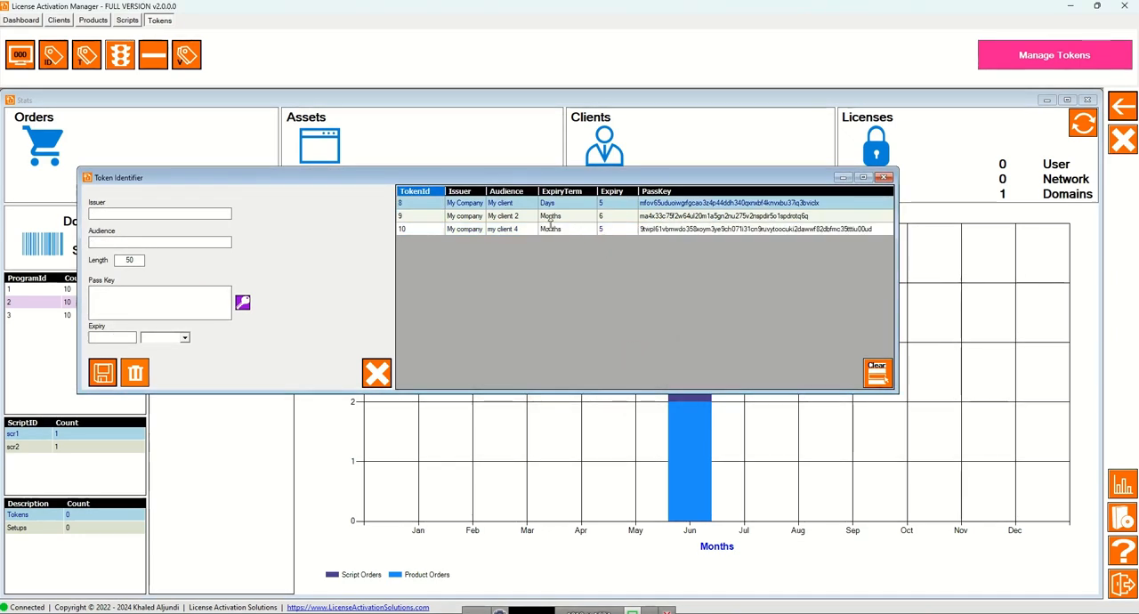
# Delete the my client 4 token identifier and confirm the deletion.
pyautogui.click(461, 229)
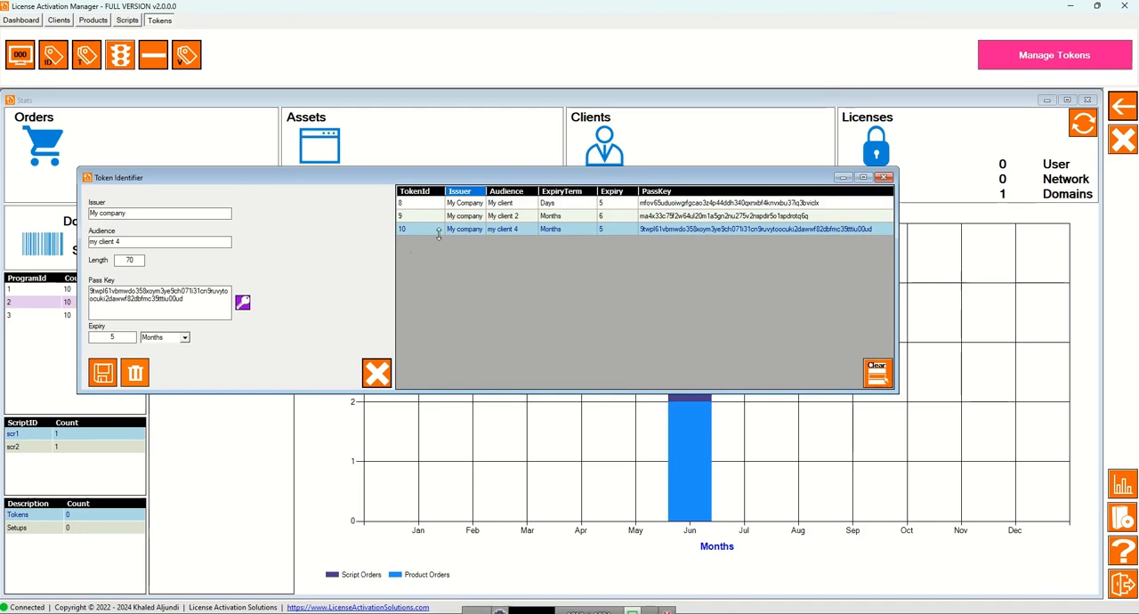
pyautogui.click(135, 372)
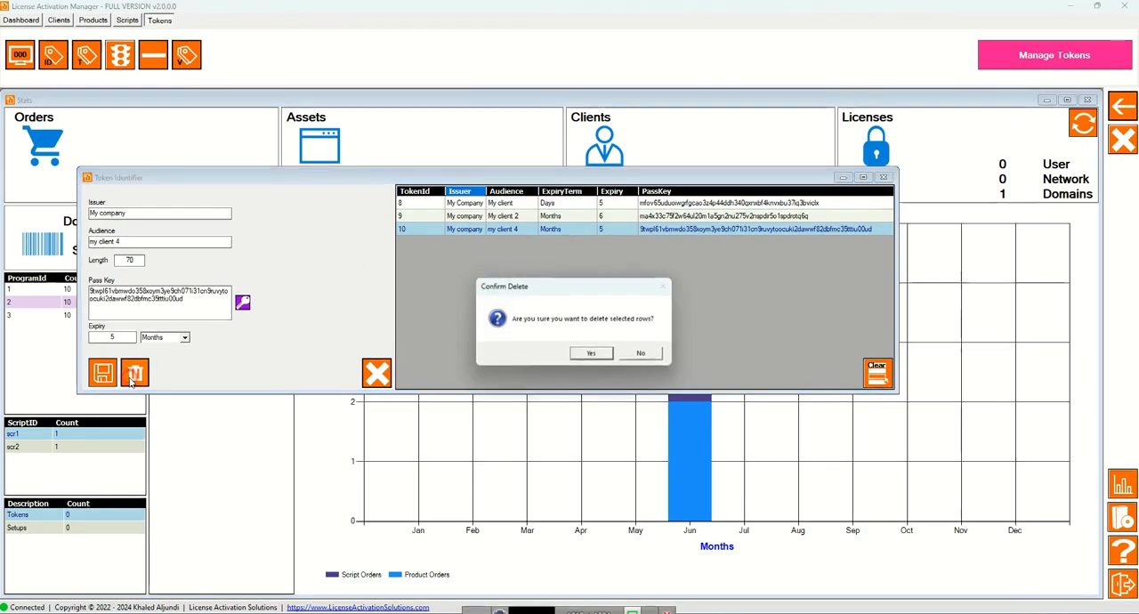
pyautogui.click(591, 354)
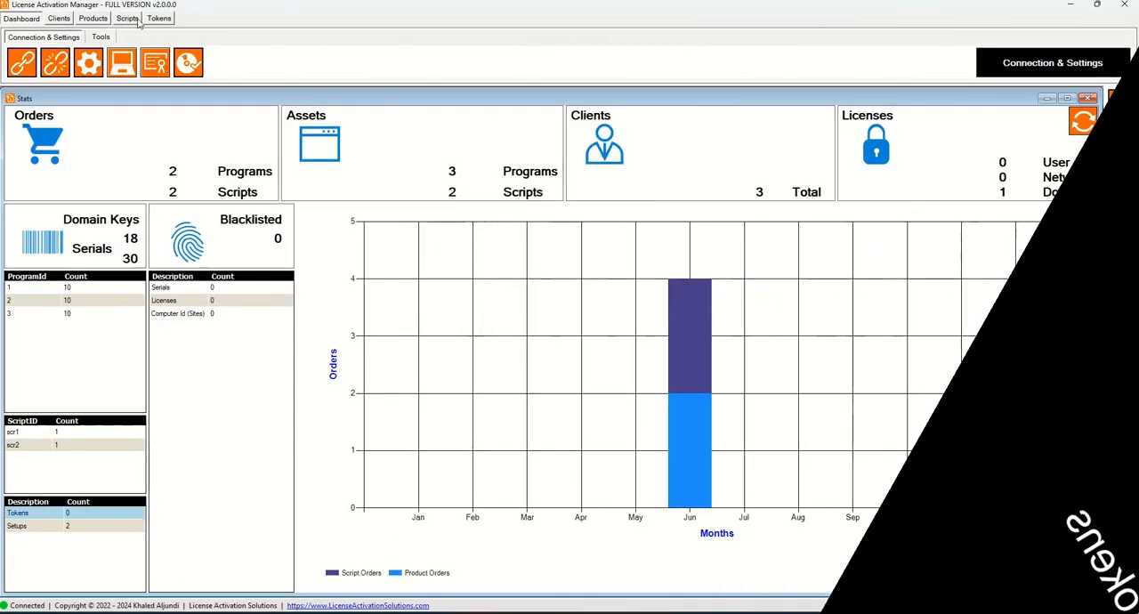
pyautogui.click(158, 18)
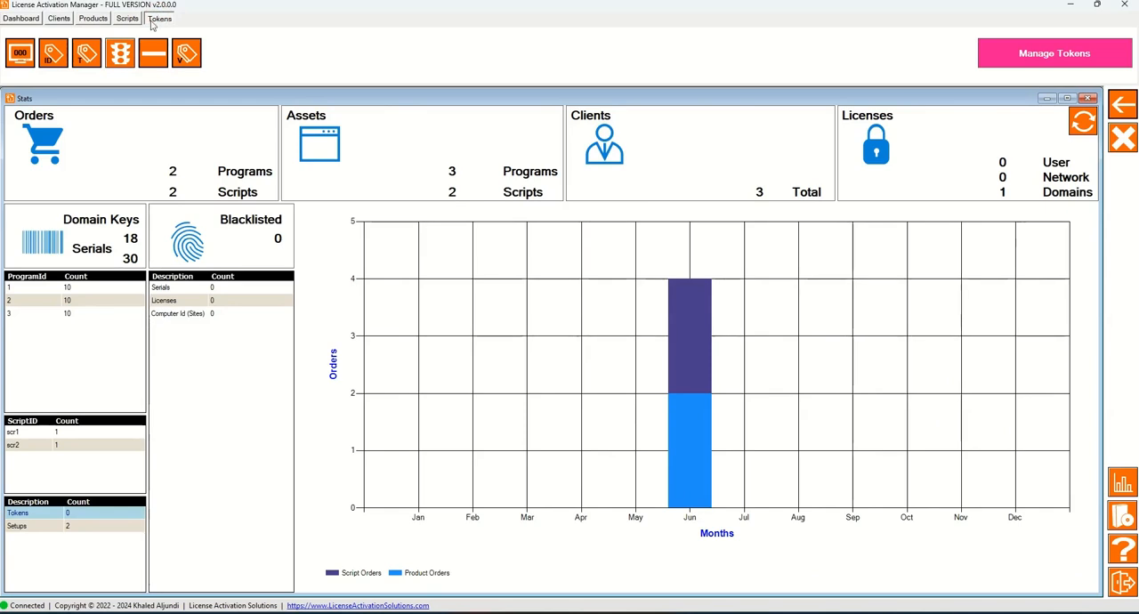
pyautogui.click(85, 57)
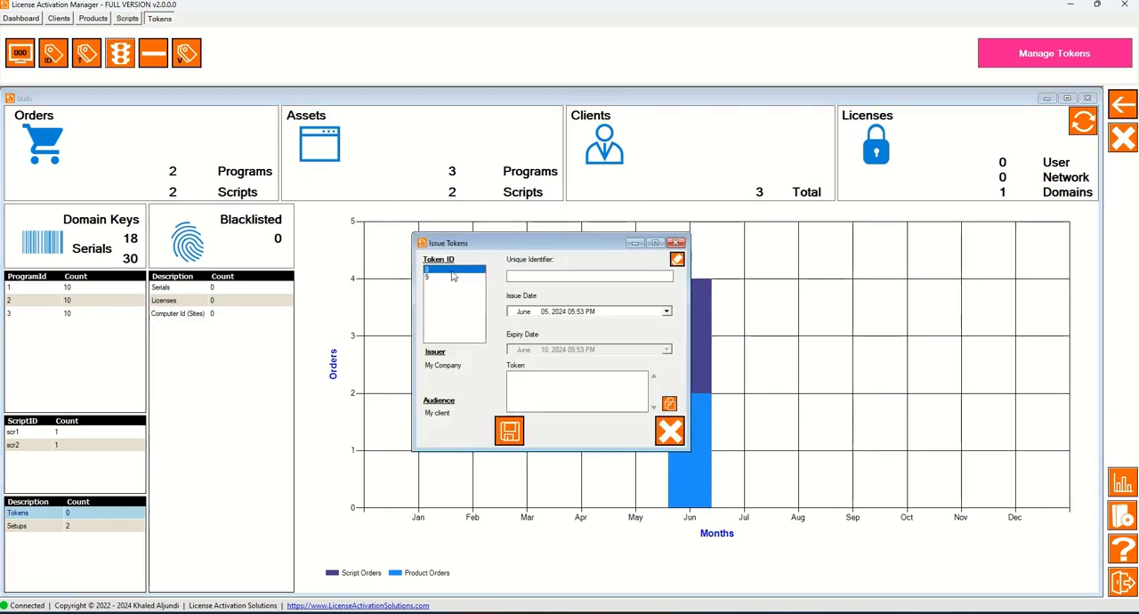
pyautogui.write('htt')
pyautogui.write('p:')
pyautogui.write(':')
pyautogui.write('/mywebsite.com')
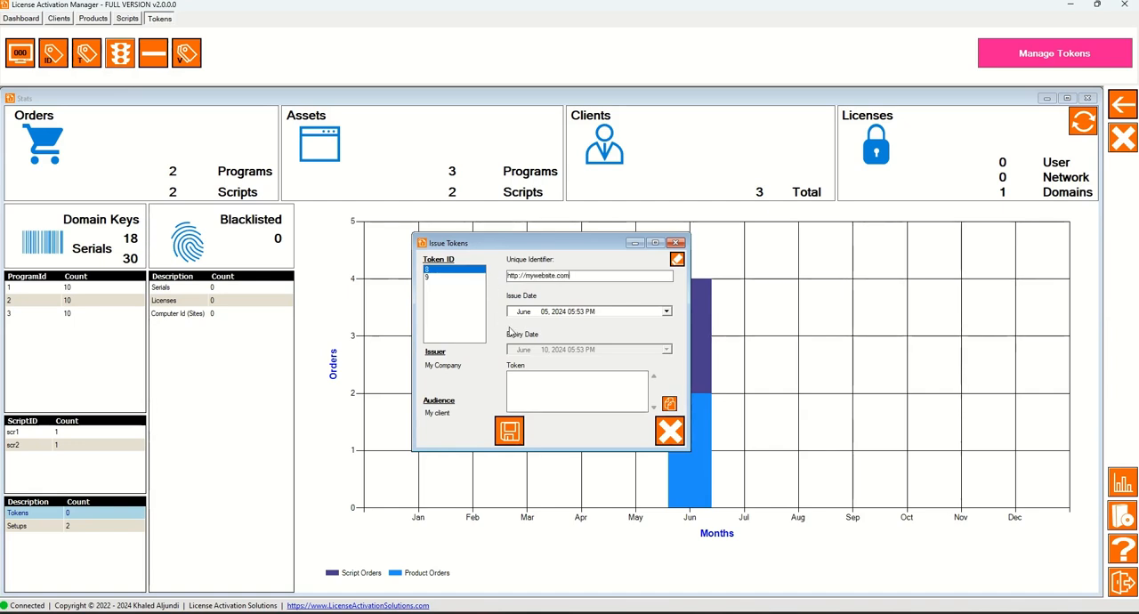
# Set the token's issue date to June 06, 2024, and generate and save the token.
pyautogui.click(666, 311)
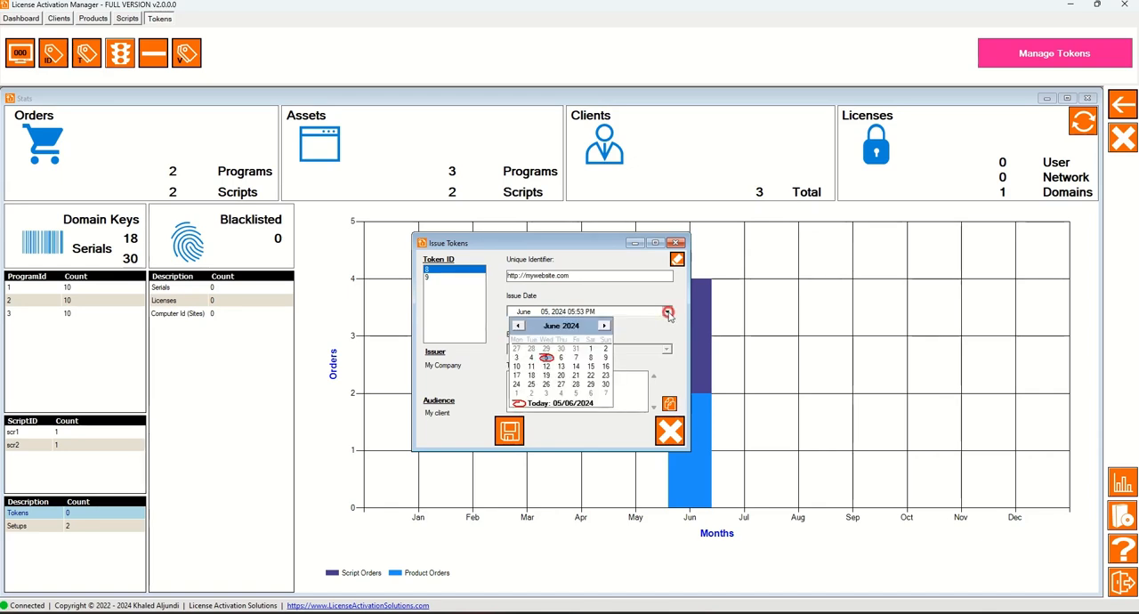
pyautogui.click(561, 357)
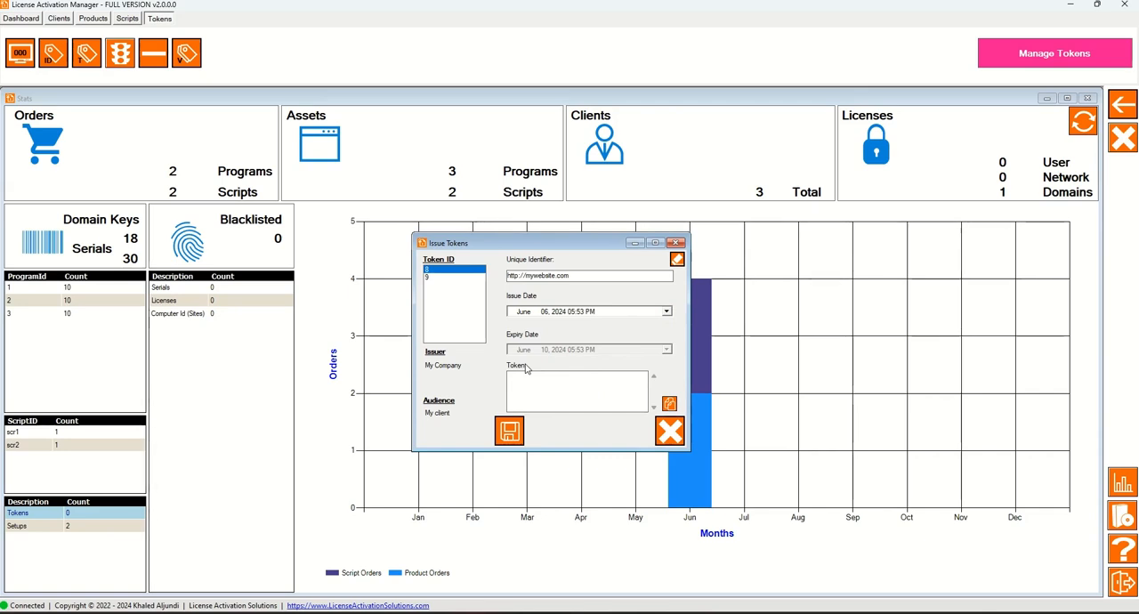
pyautogui.click(510, 436)
pyautogui.click(600, 354)
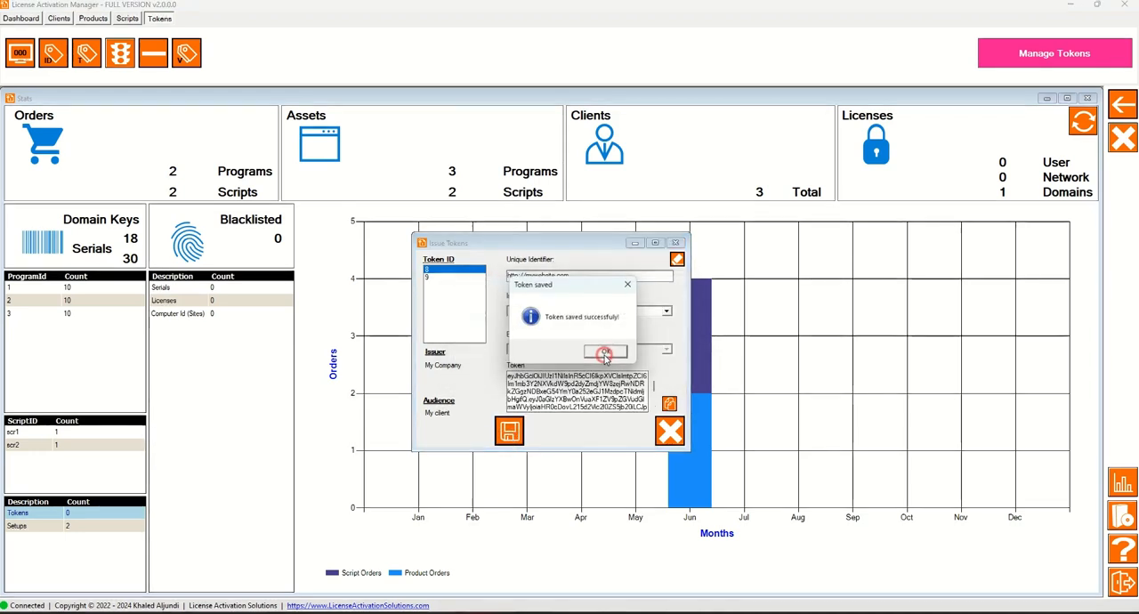
pyautogui.click(599, 350)
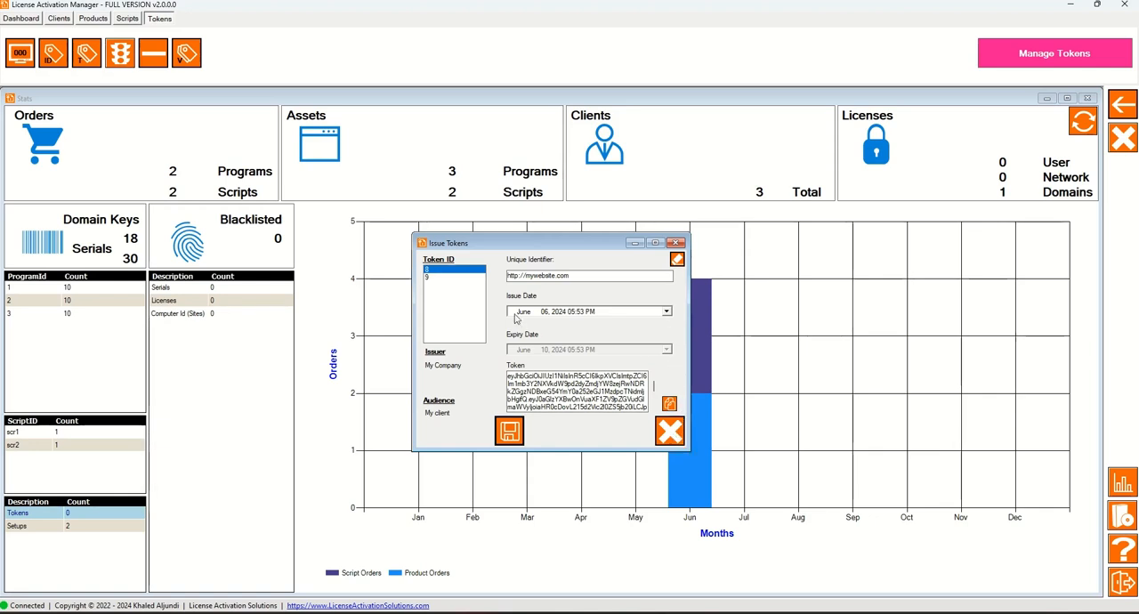
# Review the list of issued tokens in a widened window, including their dates and disable option, and close it.
pyautogui.click(26, 59)
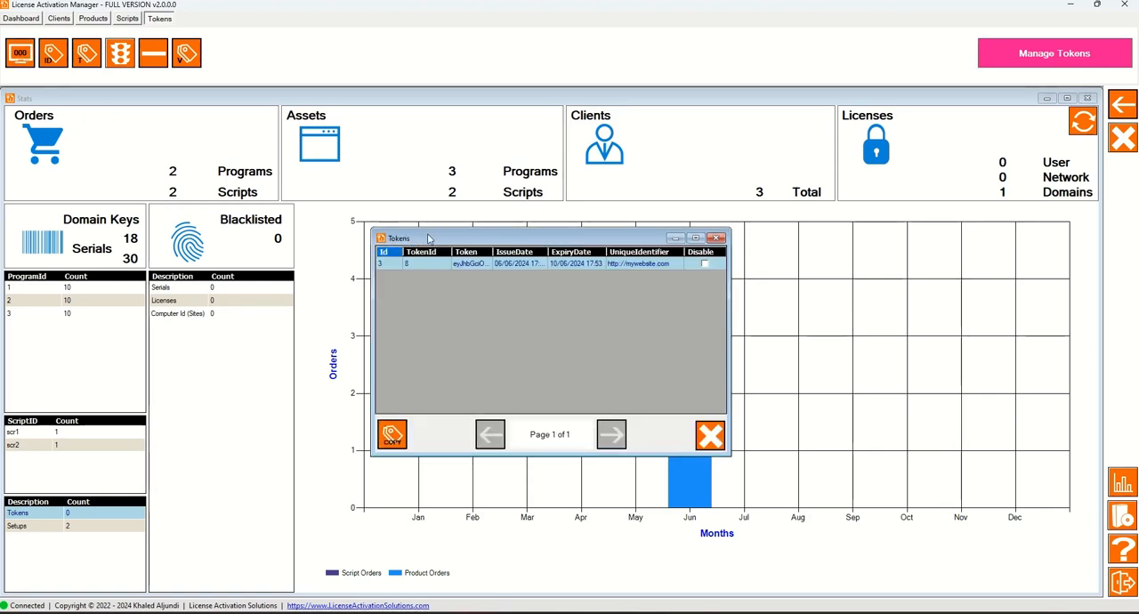
pyautogui.moveTo(729, 327); pyautogui.dragTo(844, 325)
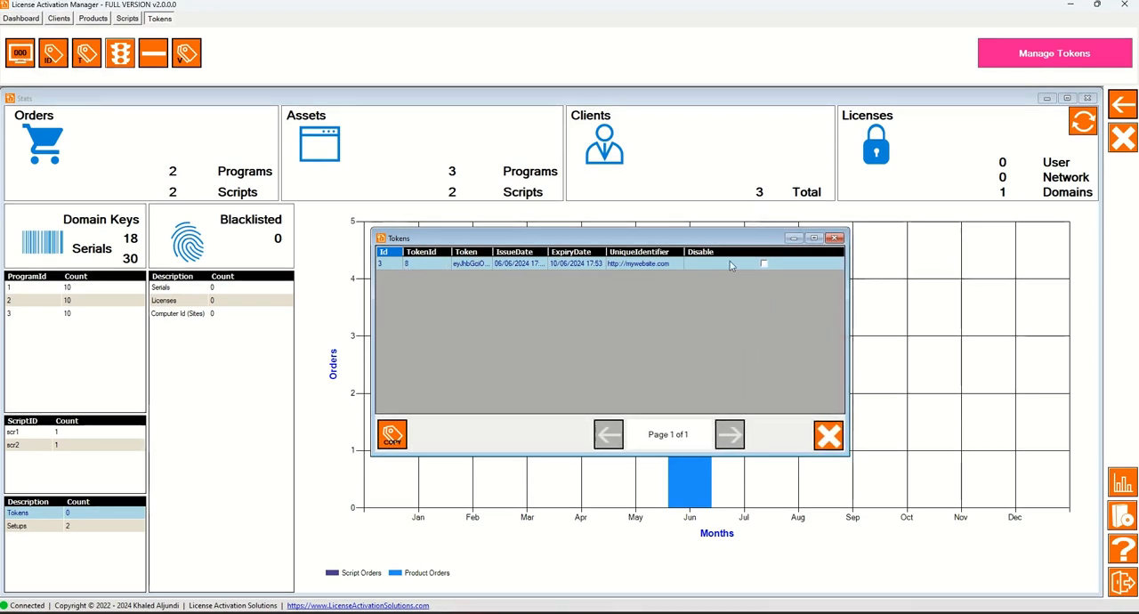
pyautogui.click(834, 238)
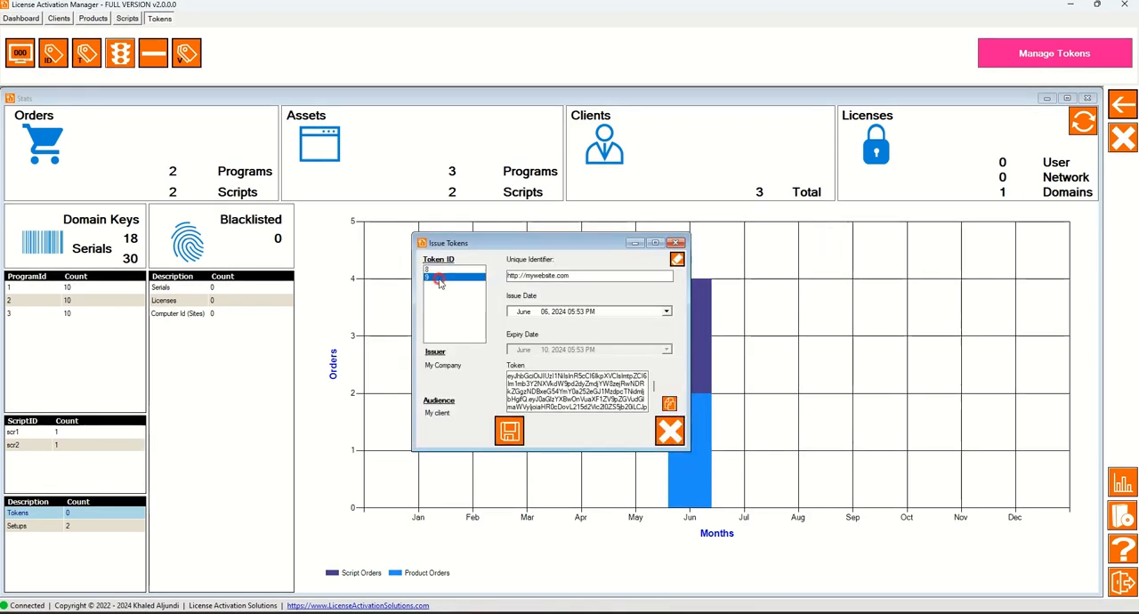
pyautogui.click(526, 277)
pyautogui.write('HWC_')
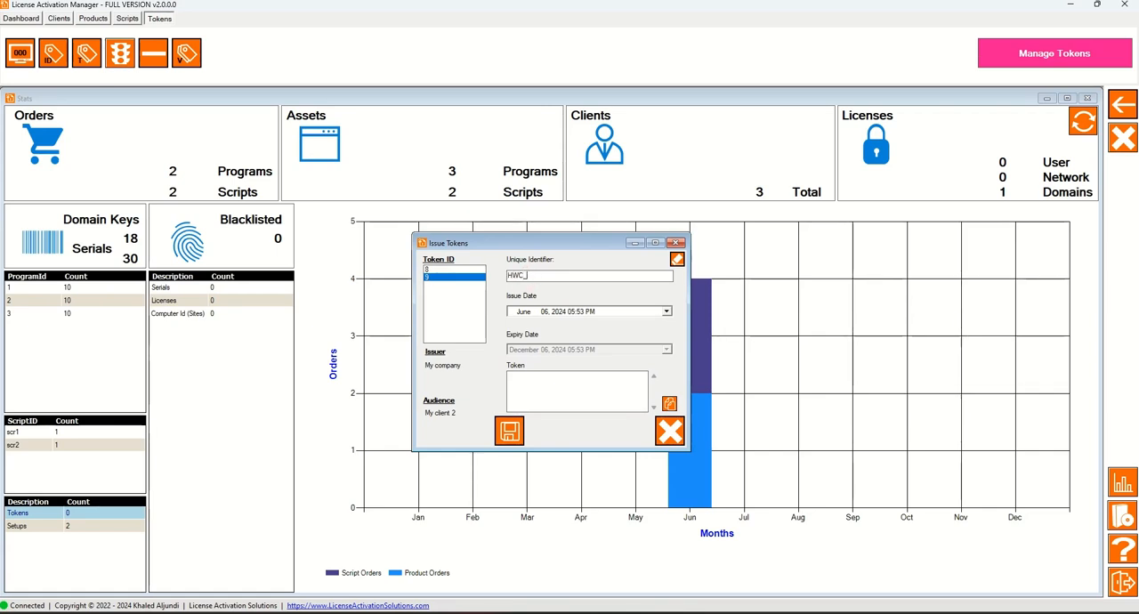
pyautogui.write('25852528414')
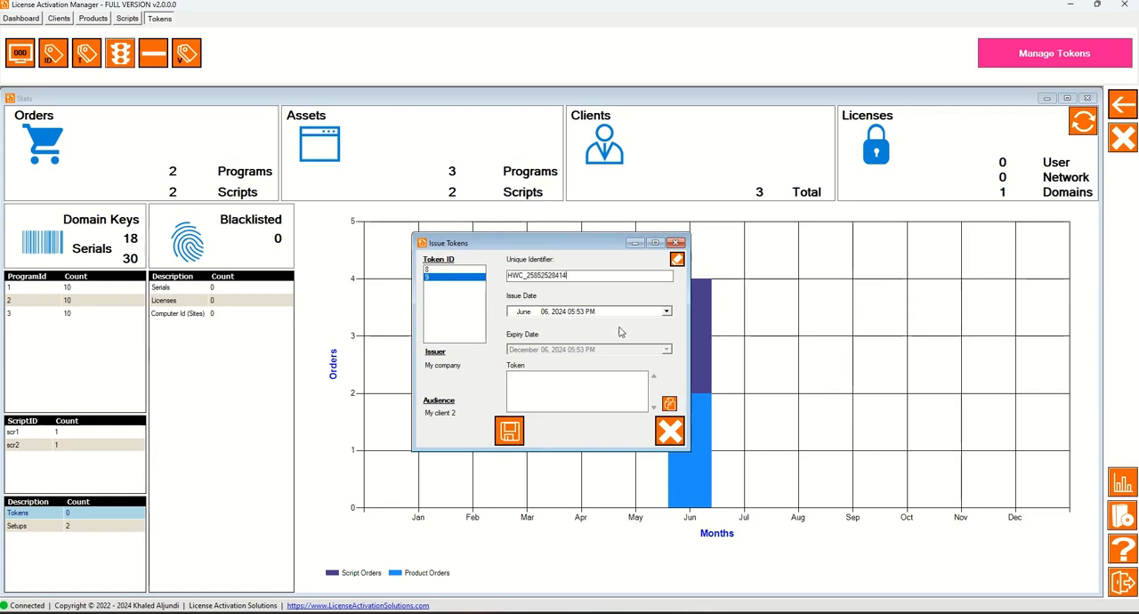
pyautogui.click(665, 314)
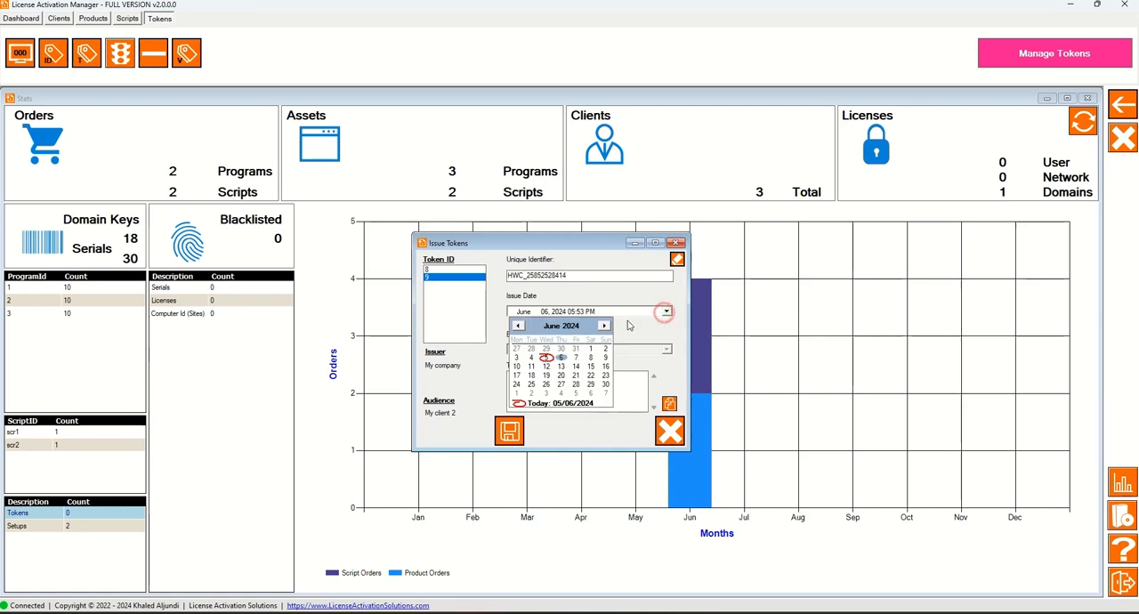
pyautogui.click(545, 358)
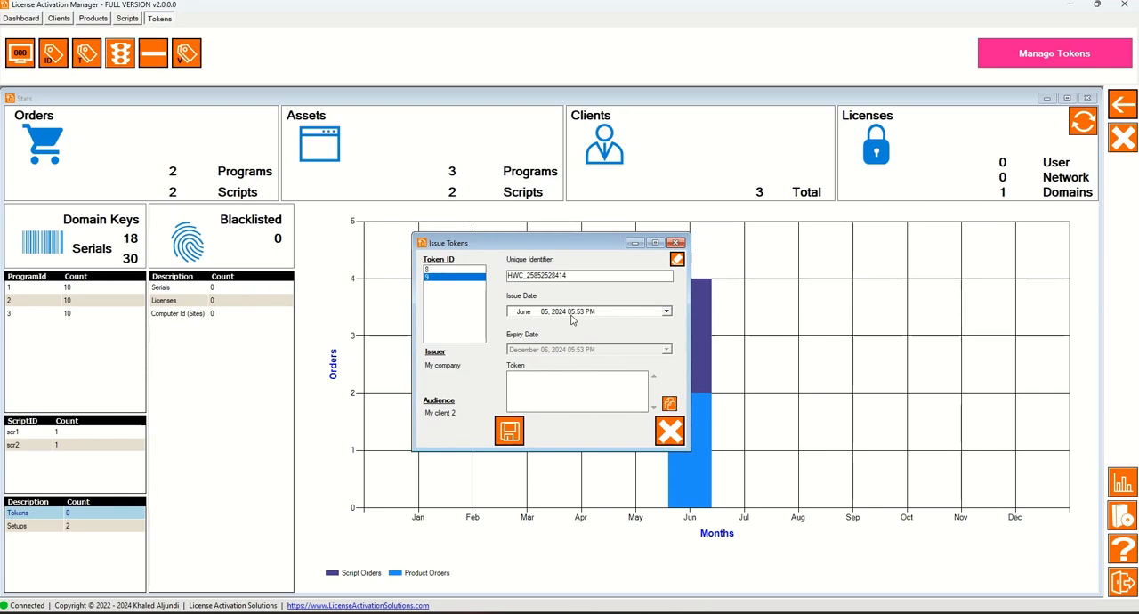
# Generate the token and save it to the database, and open the issued tokens list in a widened window.
pyautogui.click(508, 432)
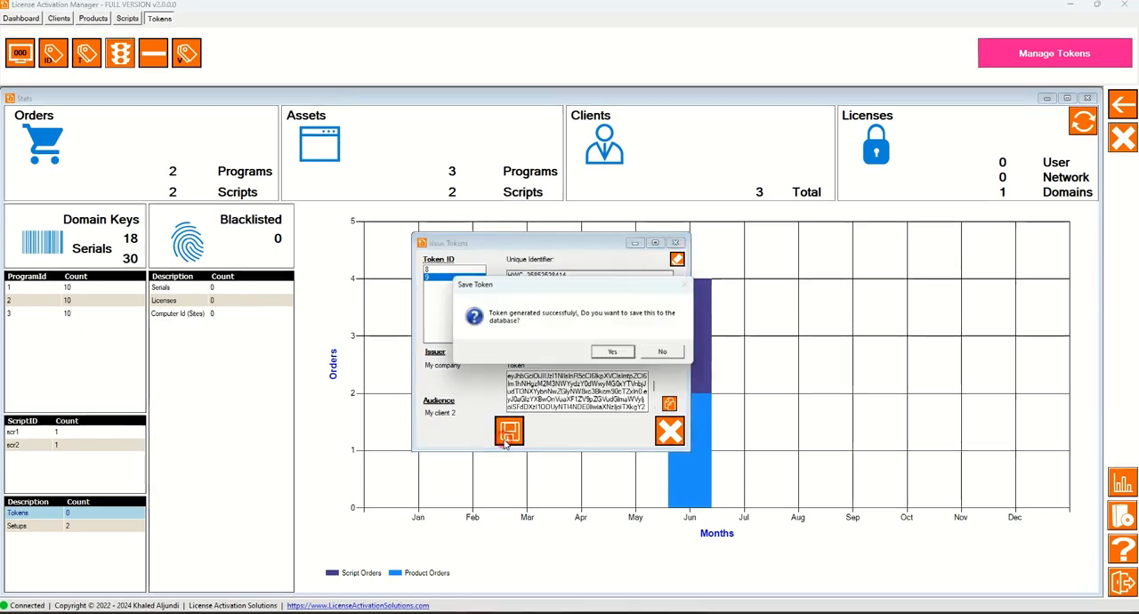
pyautogui.click(612, 353)
pyautogui.click(609, 357)
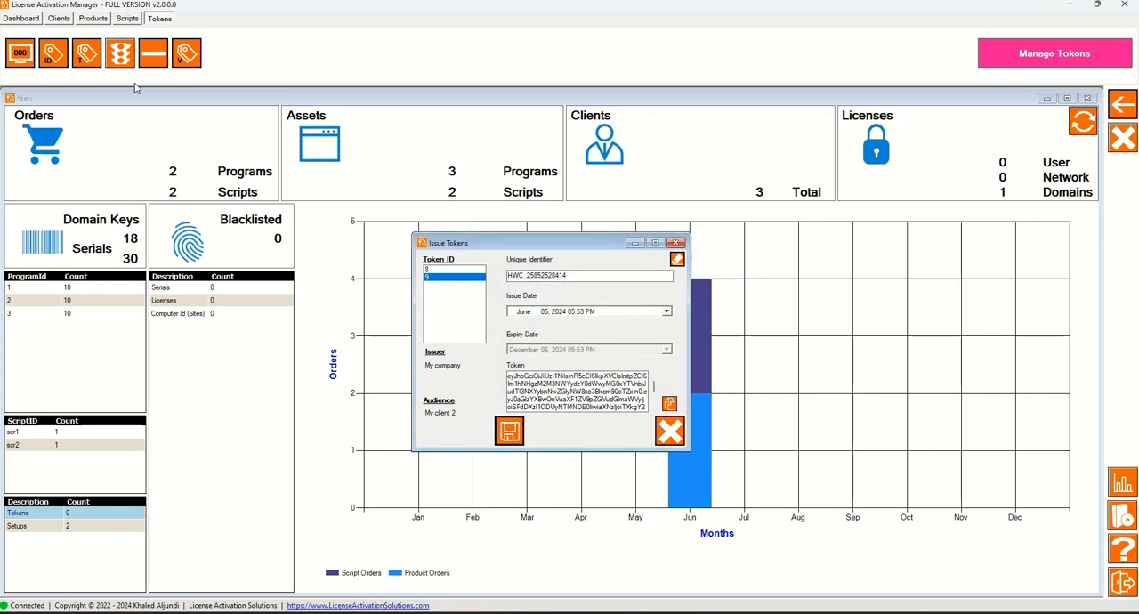
pyautogui.click(18, 56)
pyautogui.moveTo(729, 337); pyautogui.dragTo(789, 334)
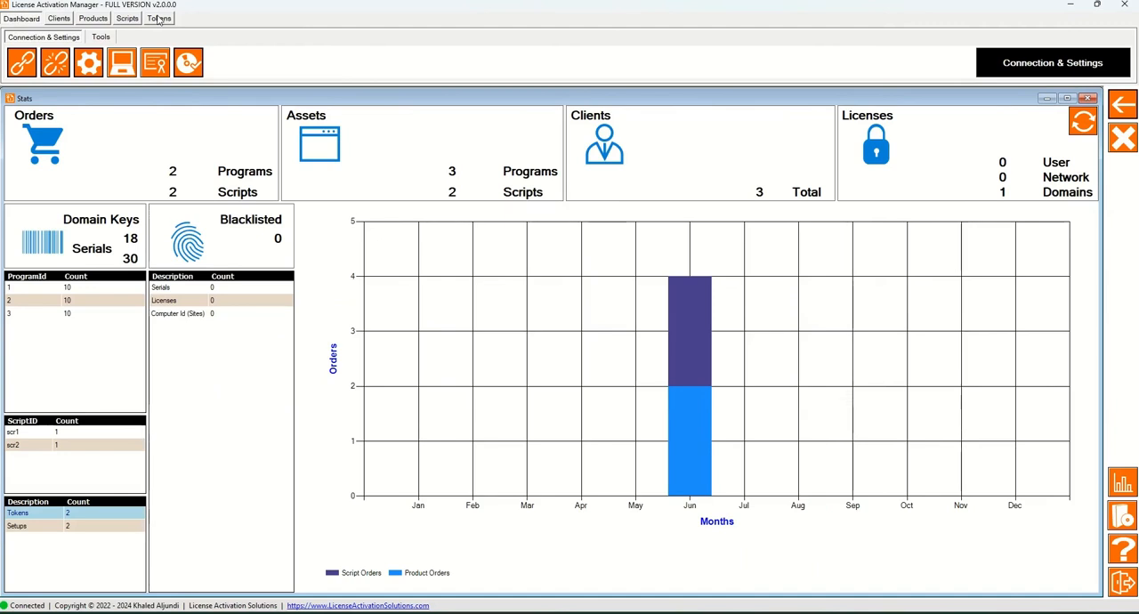
# Disable the Token ID 8 entry in the issued tokens list, and enable it again, confirming both changes.
pyautogui.click(159, 19)
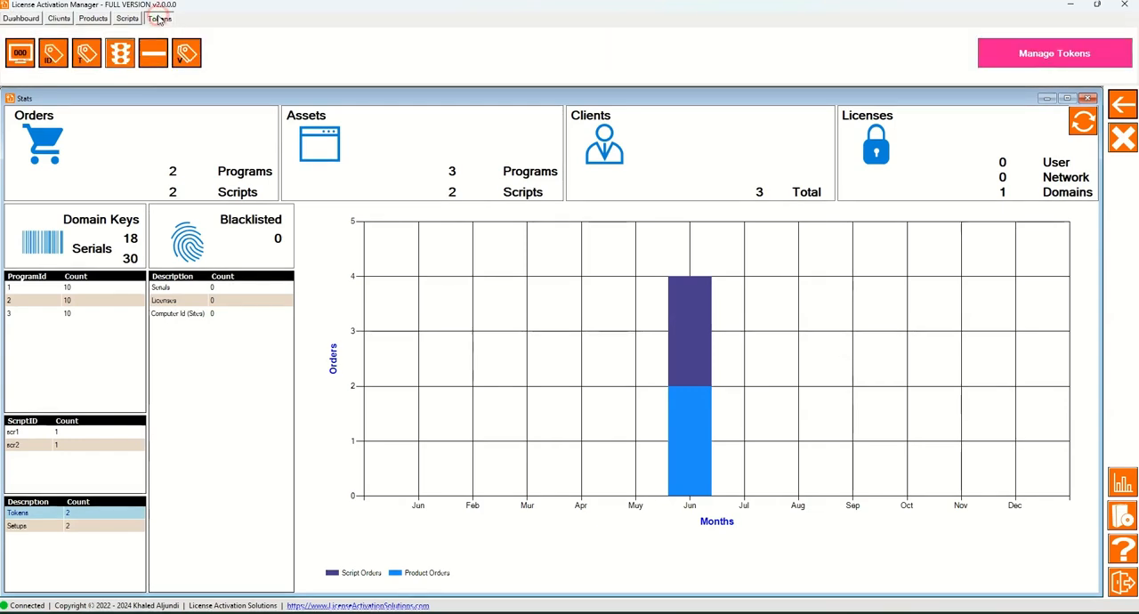
pyautogui.click(21, 54)
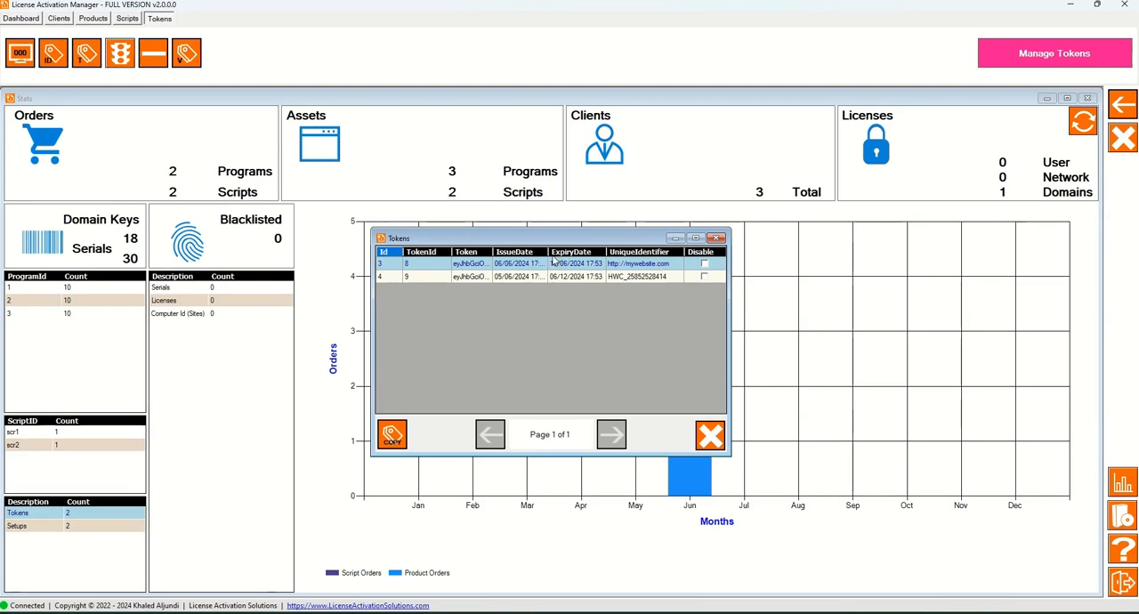
pyautogui.click(514, 265)
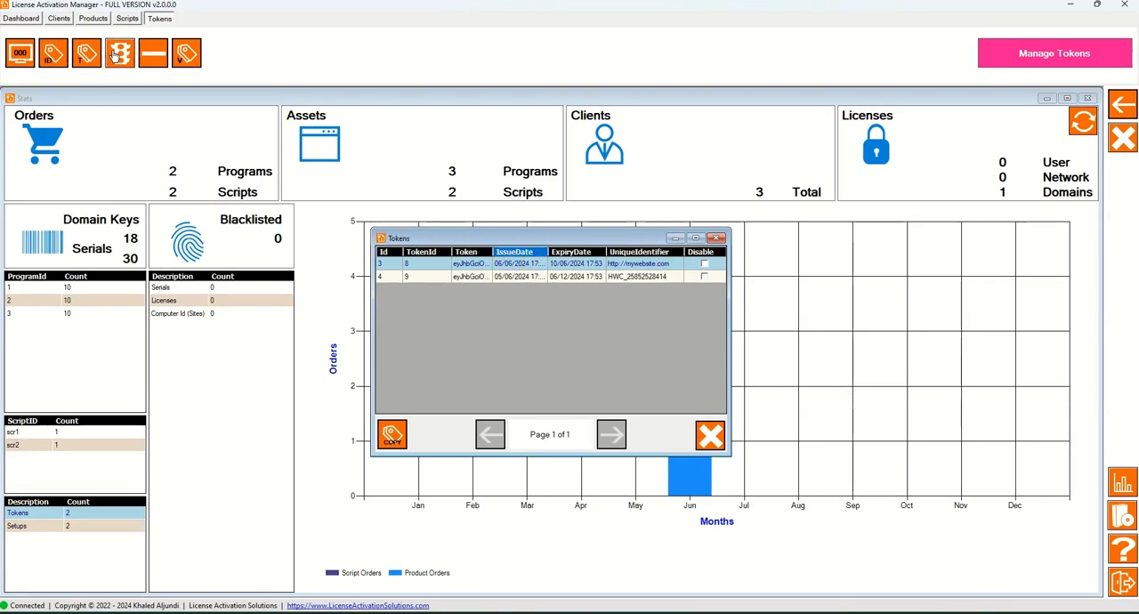
pyautogui.click(627, 353)
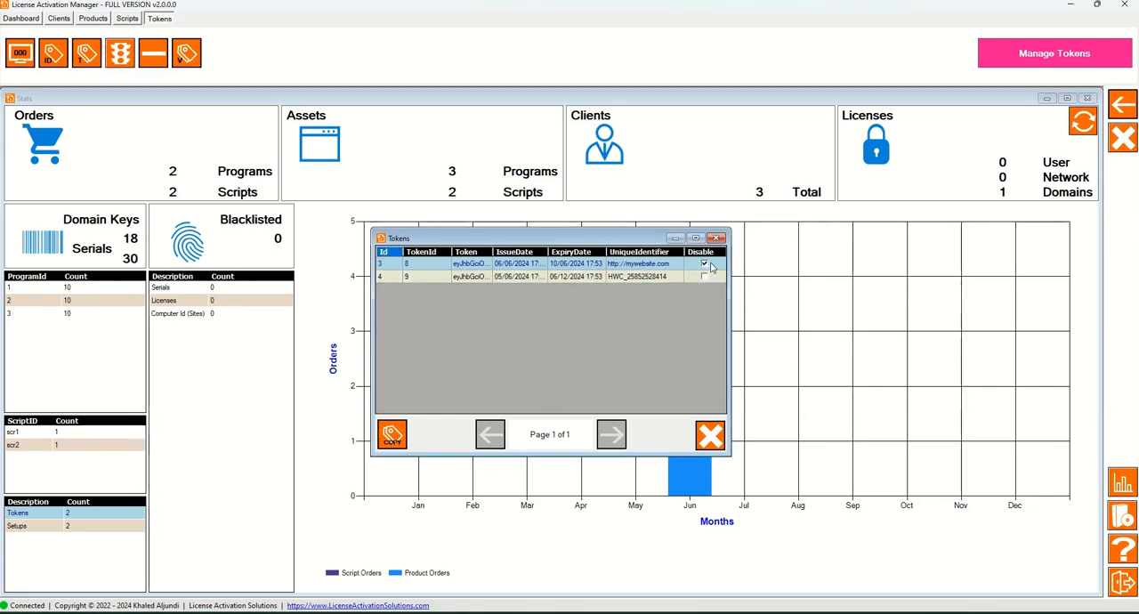
pyautogui.click(676, 264)
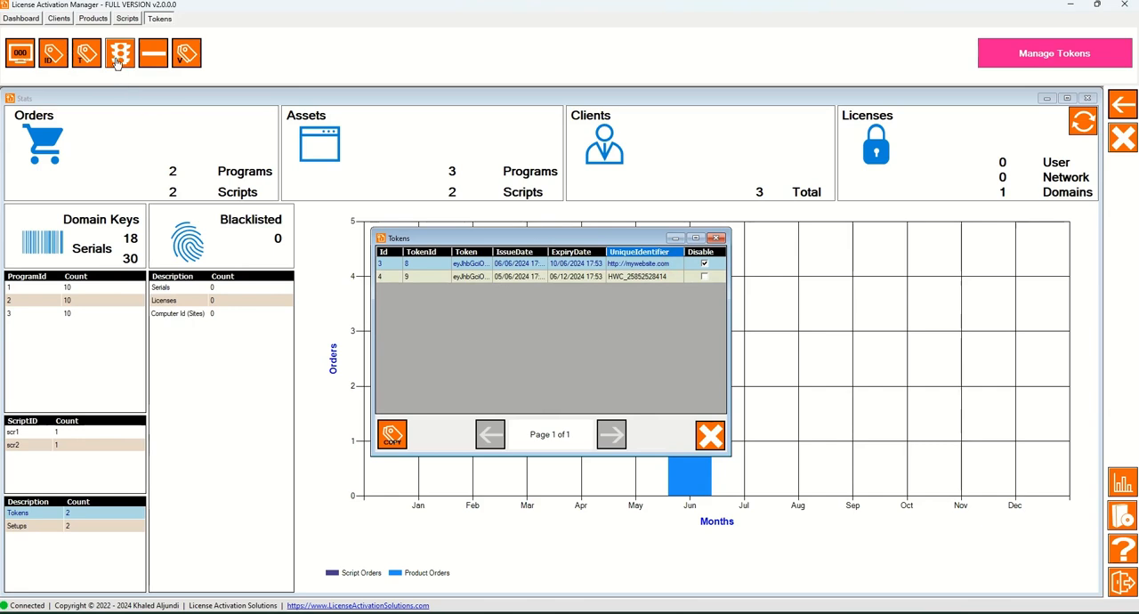
pyautogui.click(632, 352)
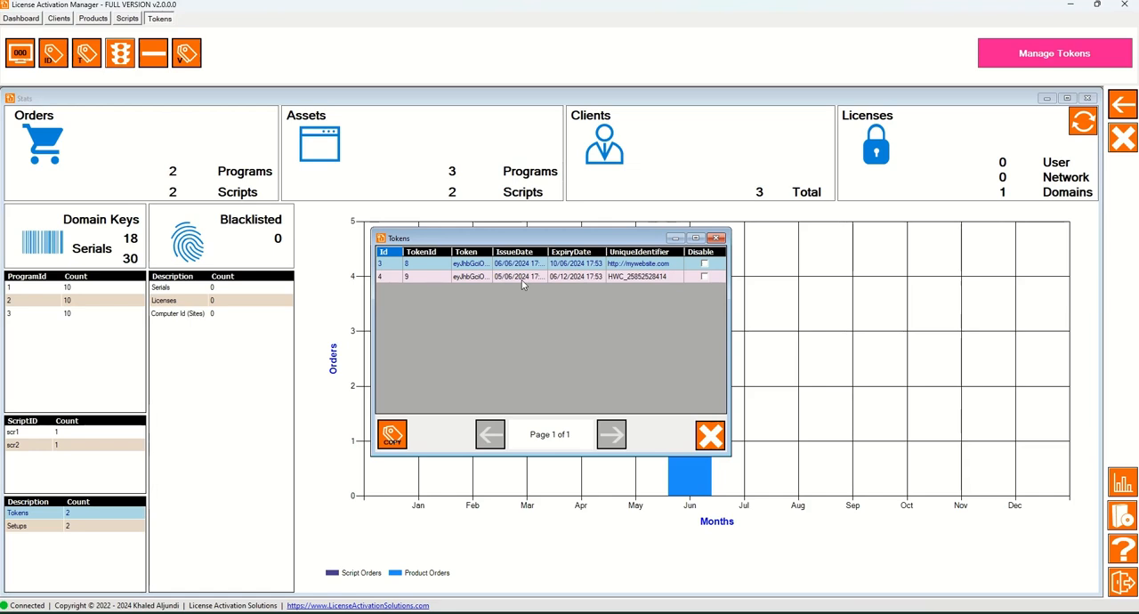
# Copy the token value of the Token ID 8 entry in the issued tokens list.
pyautogui.click(442, 264)
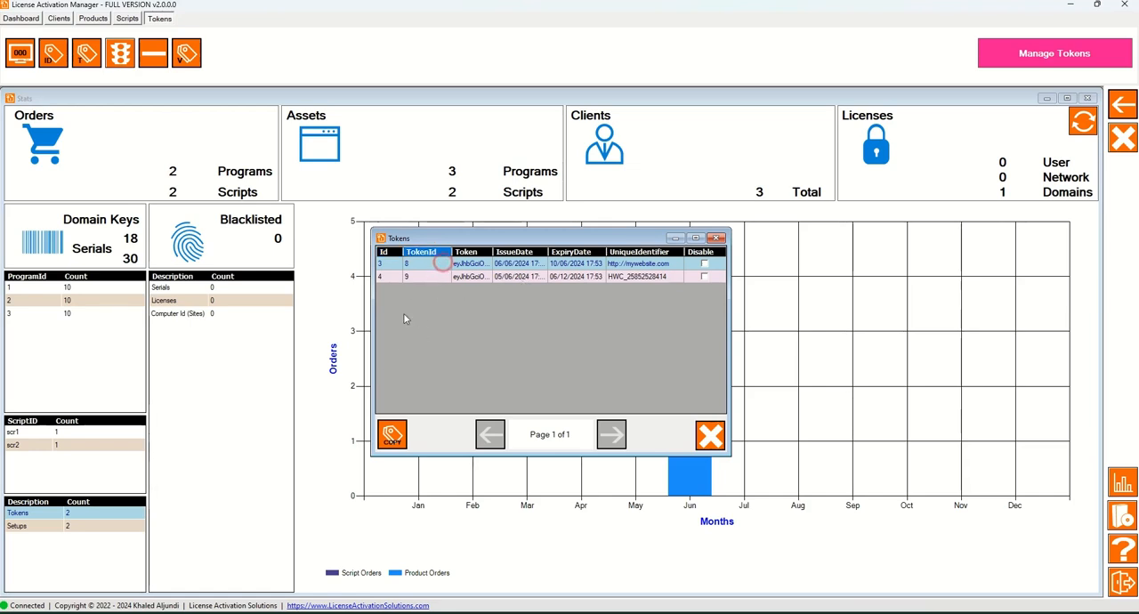
pyautogui.click(392, 435)
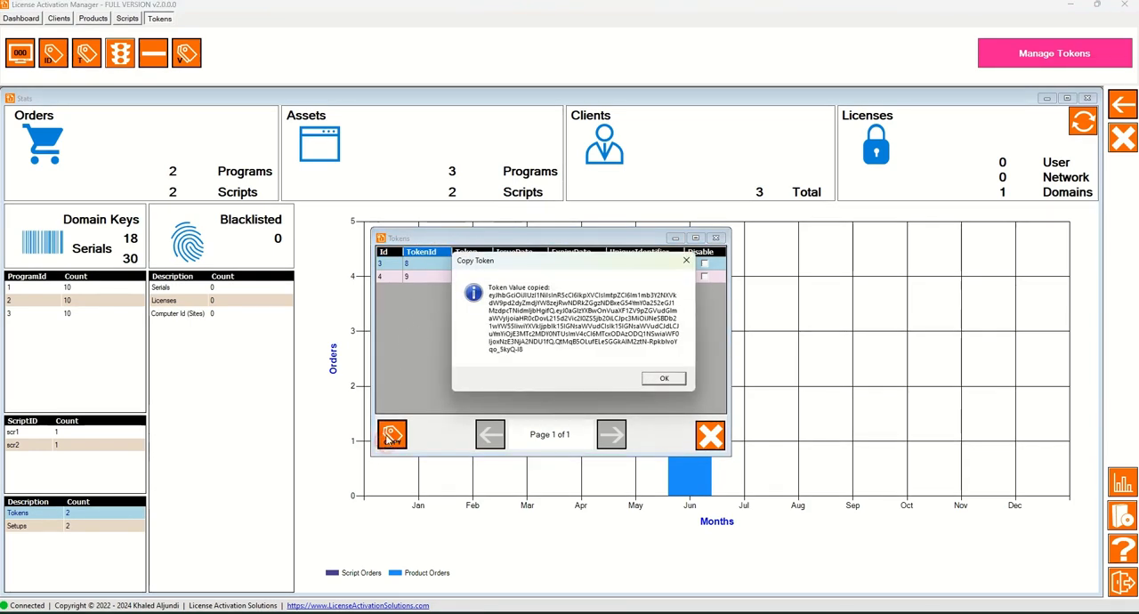
pyautogui.click(664, 378)
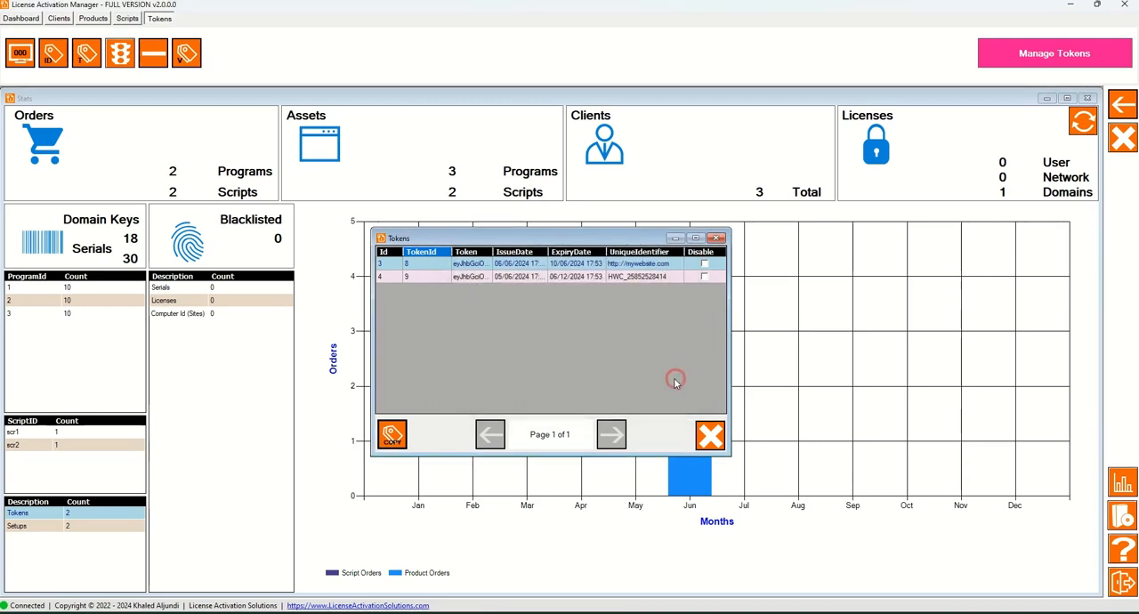
# Paste the copied token into the Token field, validate it against Token ID 8, and close the validation window.
pyautogui.click(186, 59)
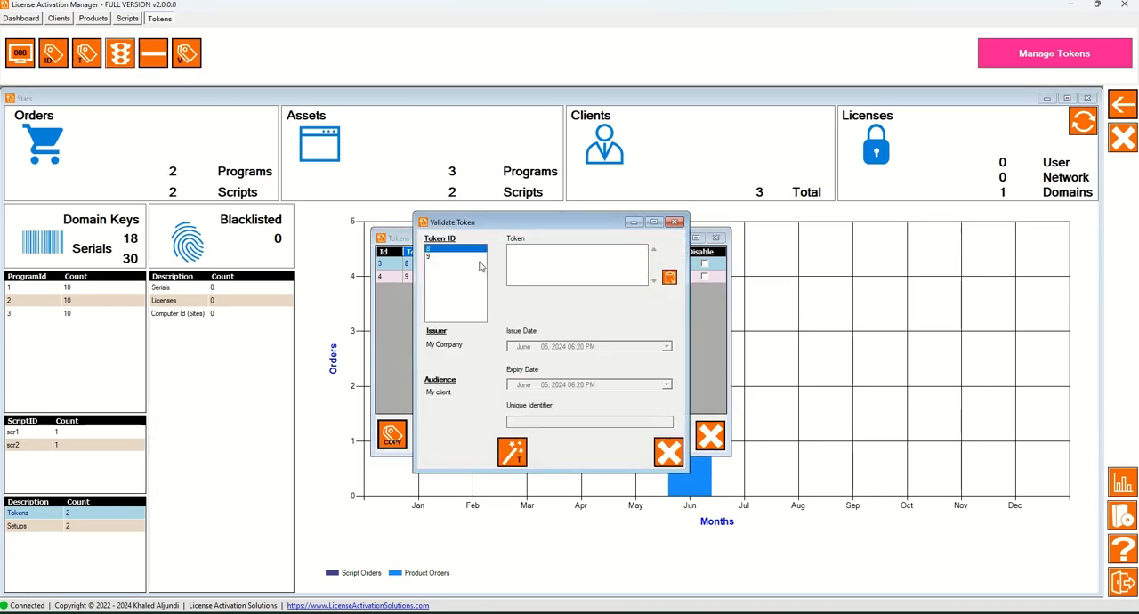
pyautogui.click(670, 279)
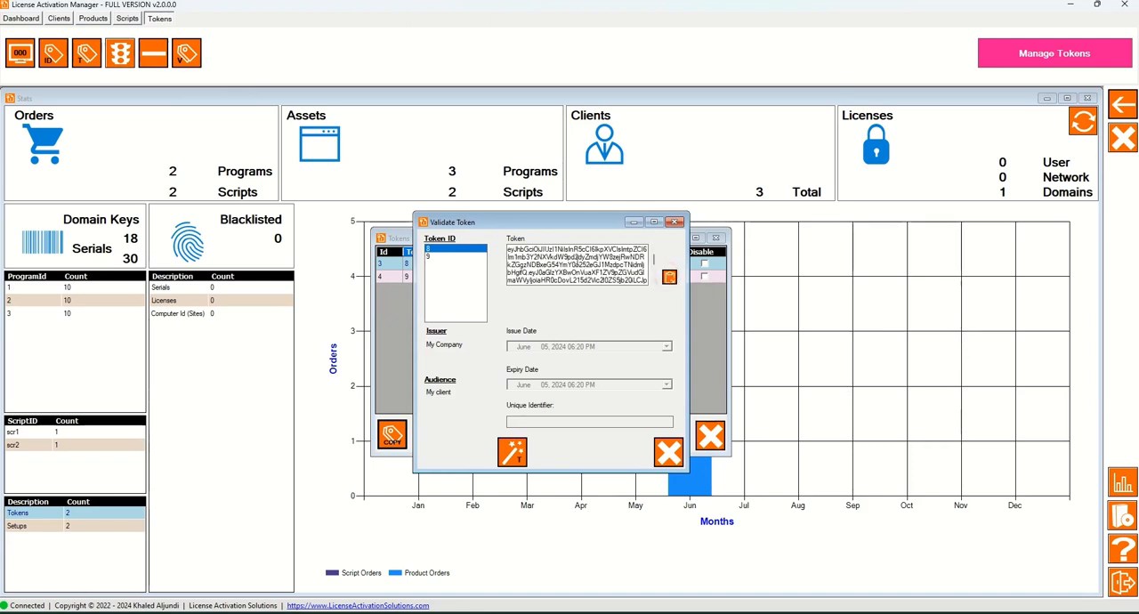
pyautogui.click(513, 455)
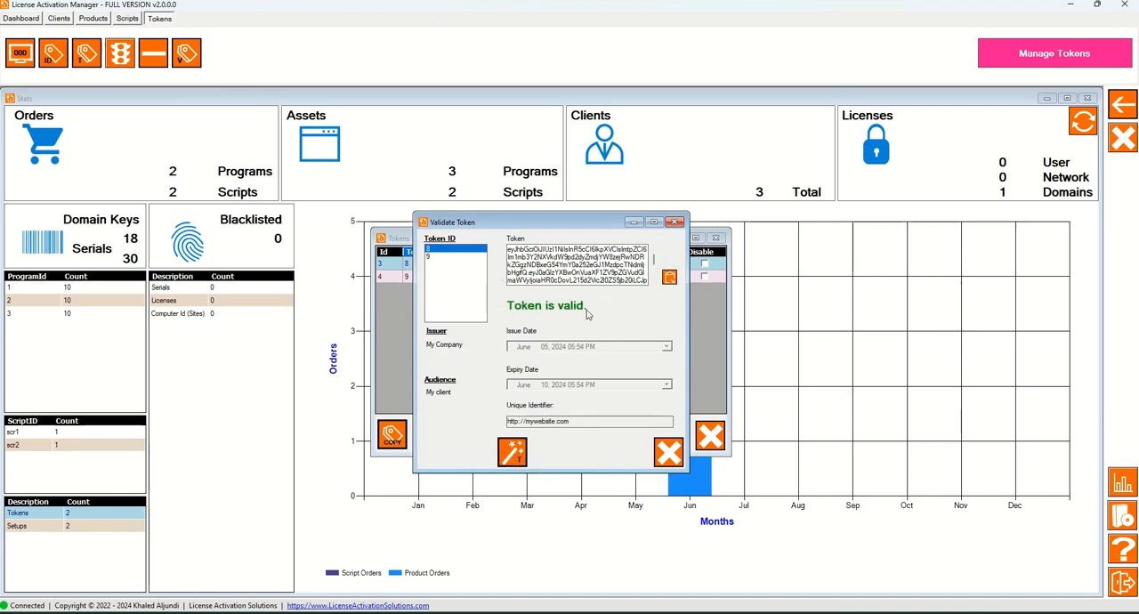
pyautogui.click(669, 454)
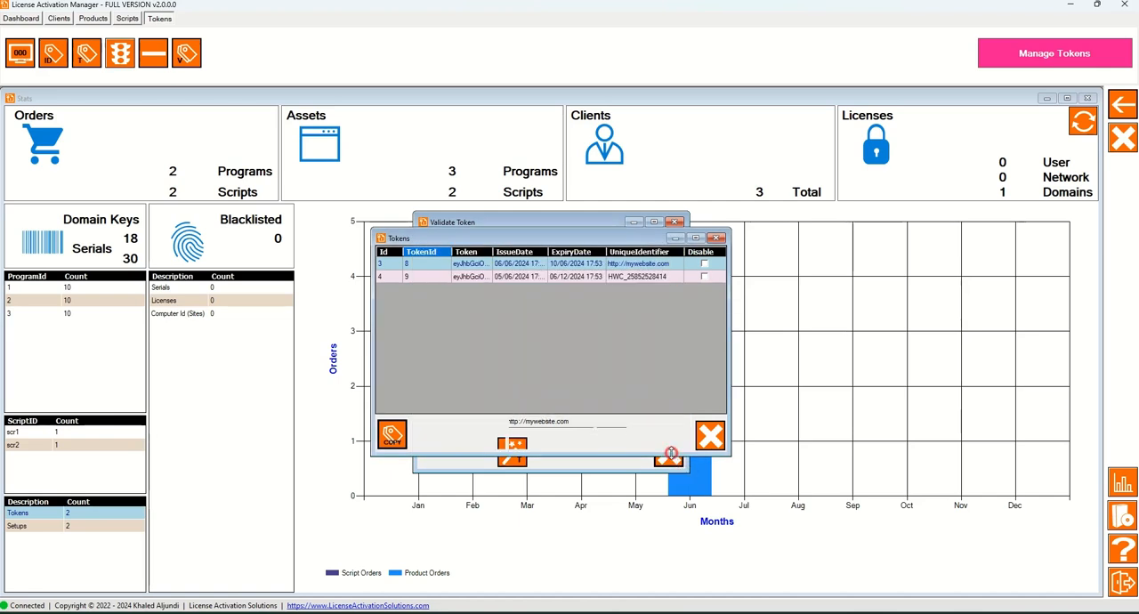
# Copy the Token cell of the Token ID 9 entry in the issued tokens list.
pyautogui.rightClick(467, 276)
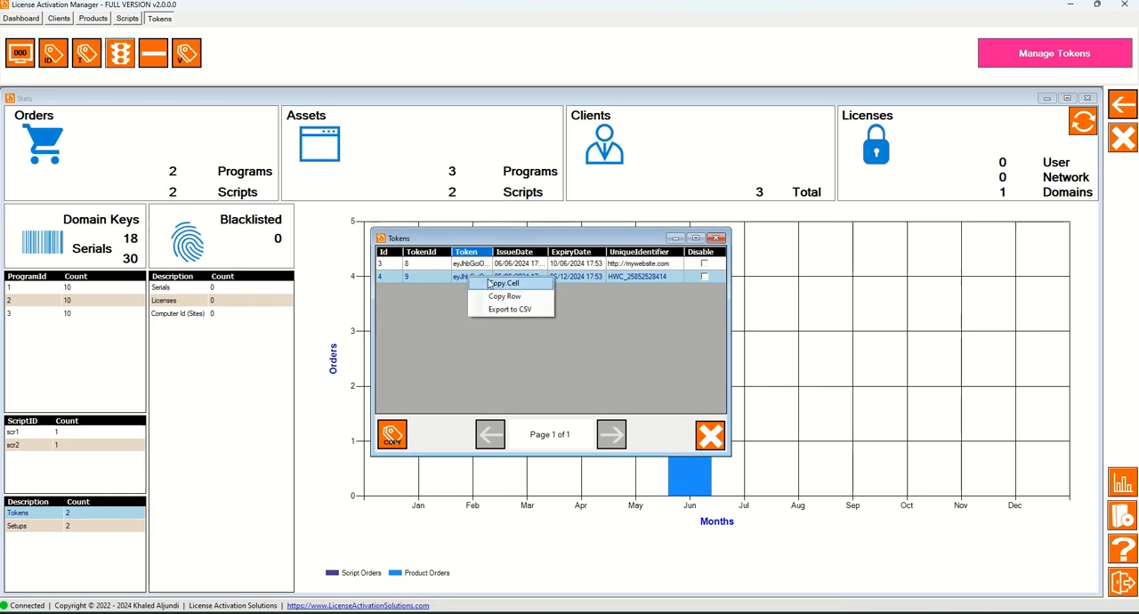
pyautogui.click(493, 283)
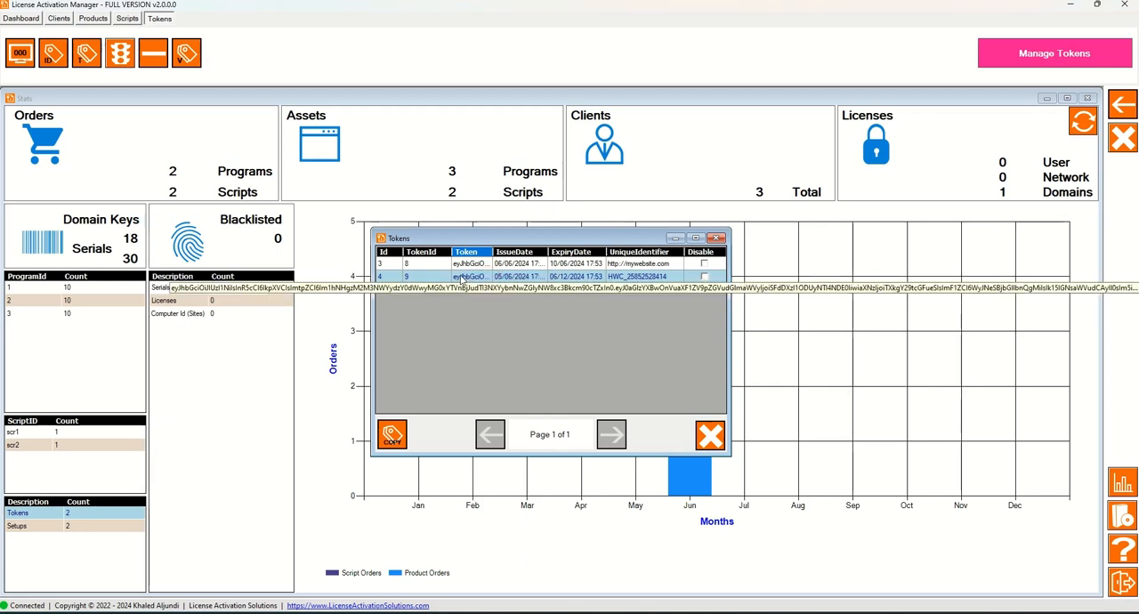
pyautogui.rightClick(462, 277)
pyautogui.click(479, 281)
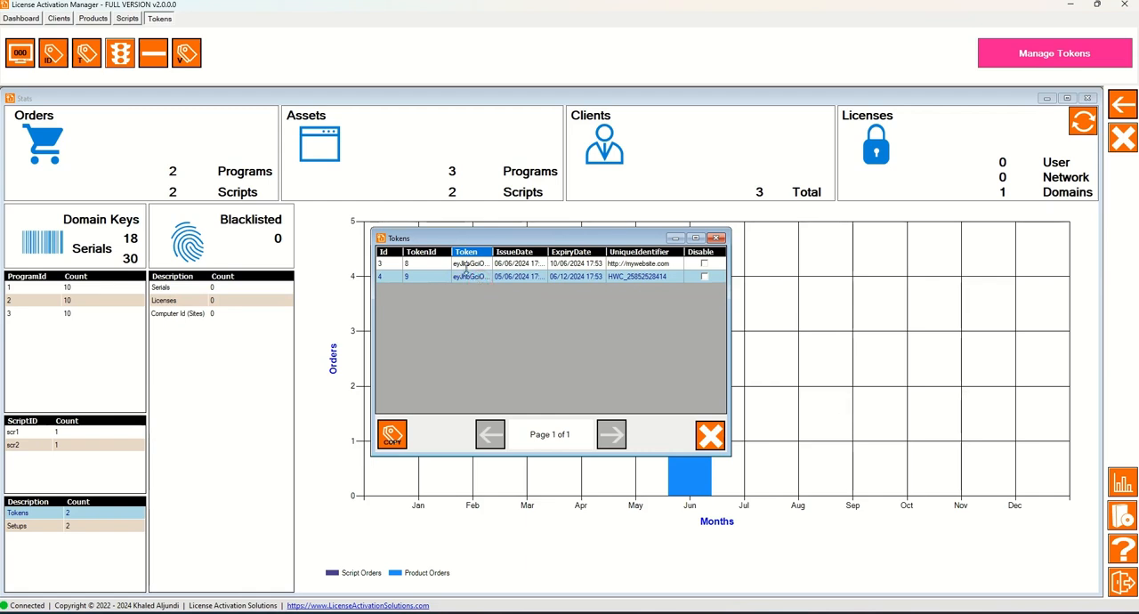
# Paste the copied token into the Token field, validate it against Token ID 9, and return to the issued tokens list.
pyautogui.click(187, 59)
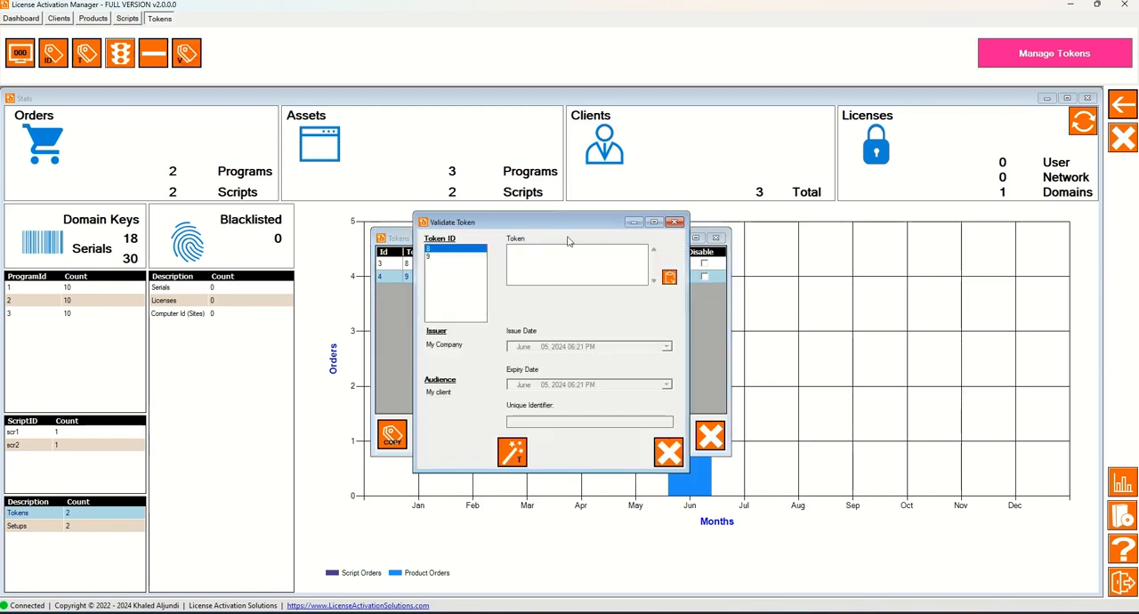
pyautogui.rightClick(508, 254)
pyautogui.click(433, 258)
pyautogui.rightClick(521, 243)
pyautogui.click(558, 302)
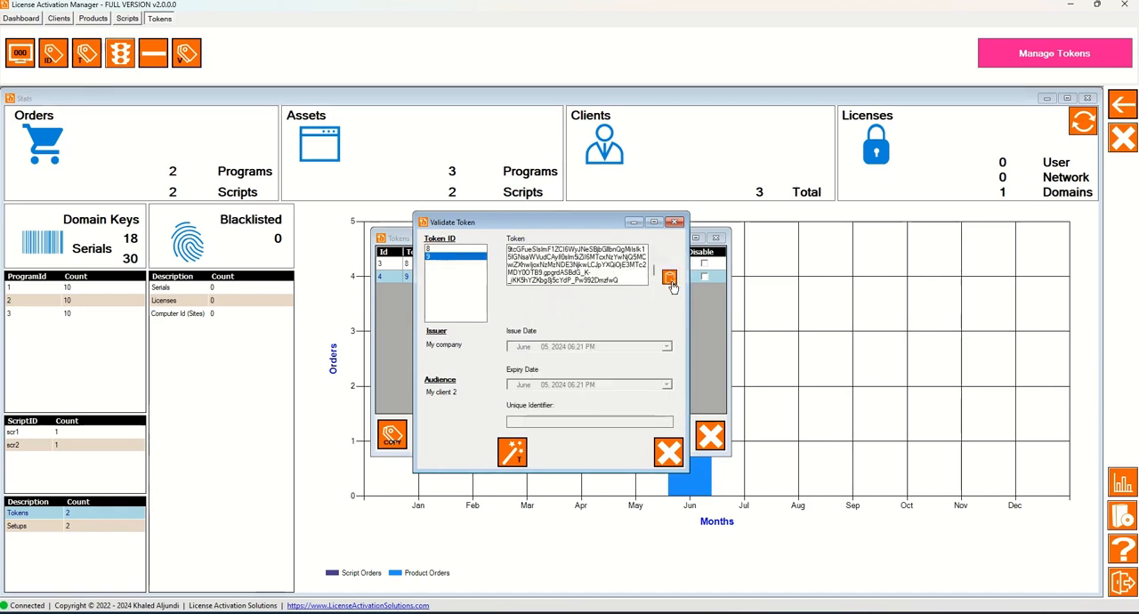
pyautogui.click(513, 458)
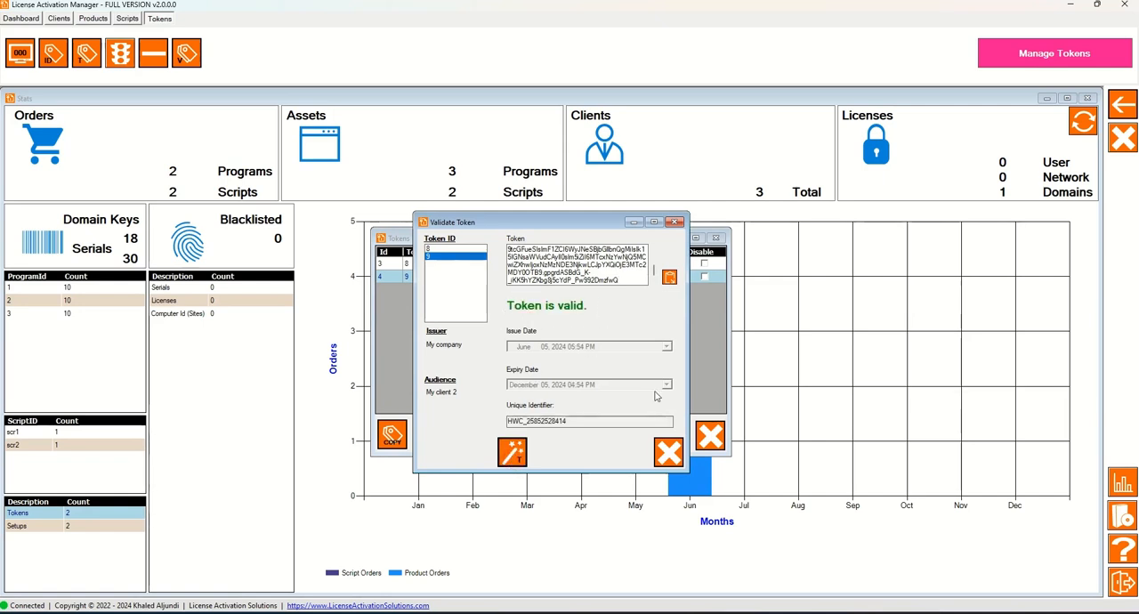
pyautogui.click(668, 453)
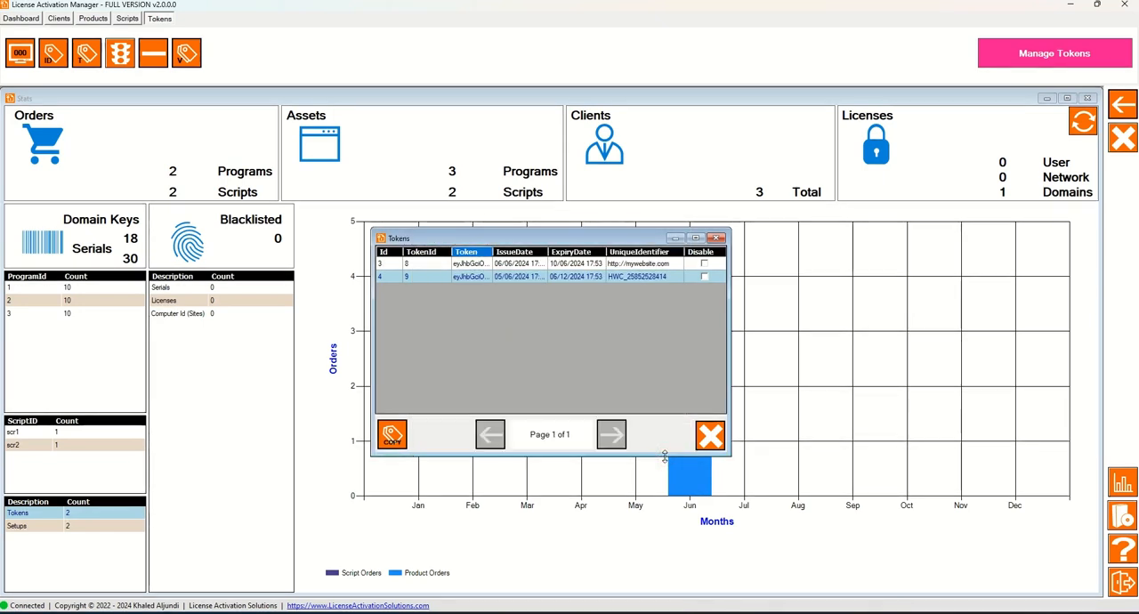
pyautogui.click(425, 275)
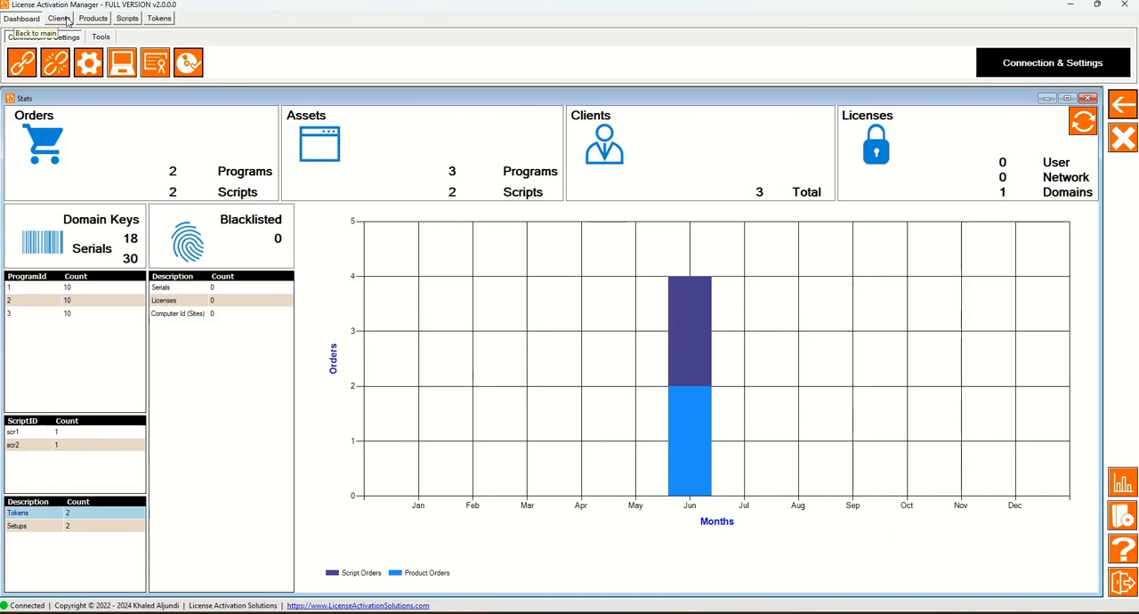
# Delete the Token ID 11 entry from the issued tokens list and confirm the deletion.
pyautogui.click(158, 17)
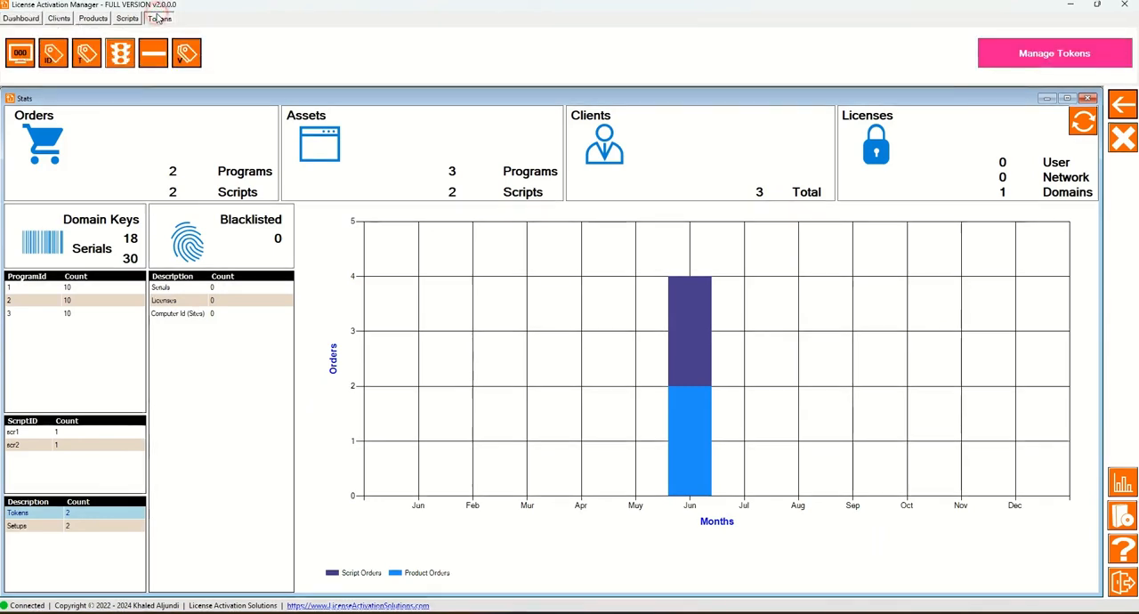
pyautogui.click(24, 64)
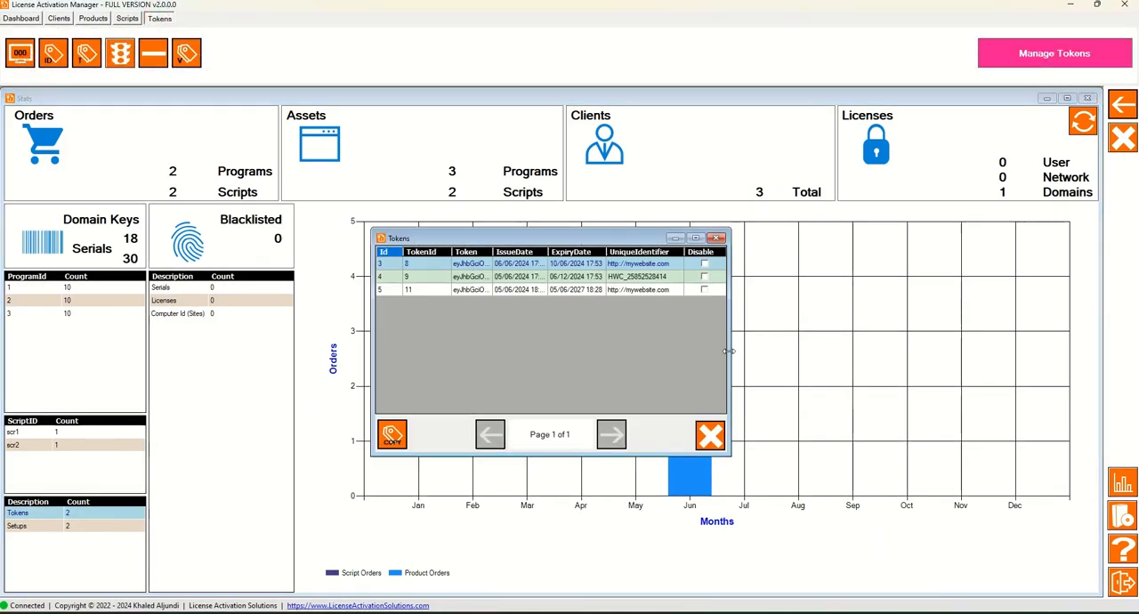
pyautogui.click(552, 289)
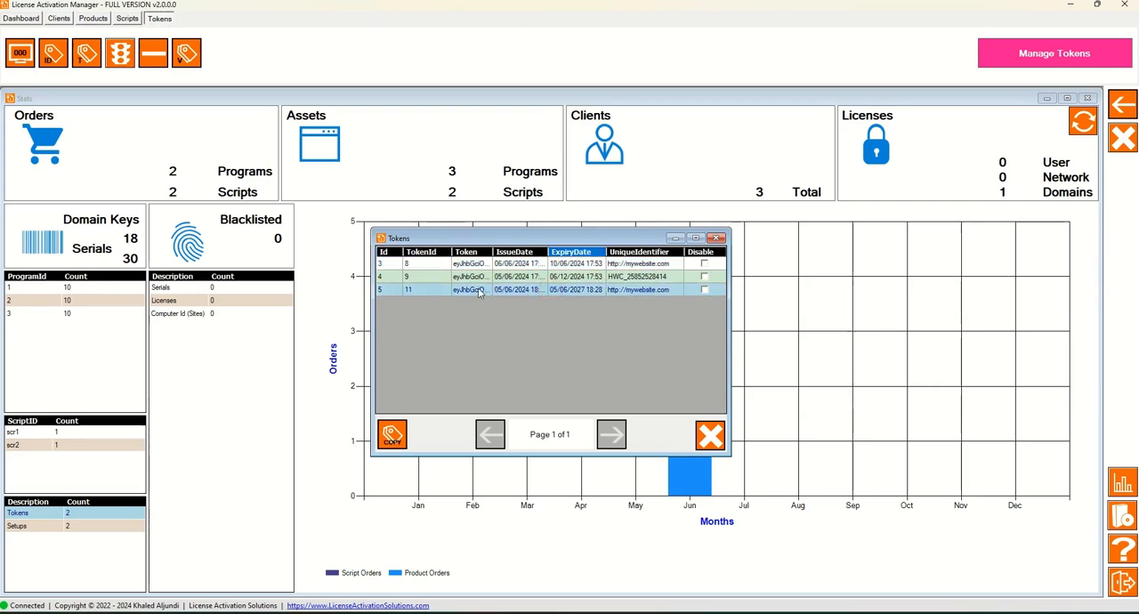
pyautogui.click(153, 55)
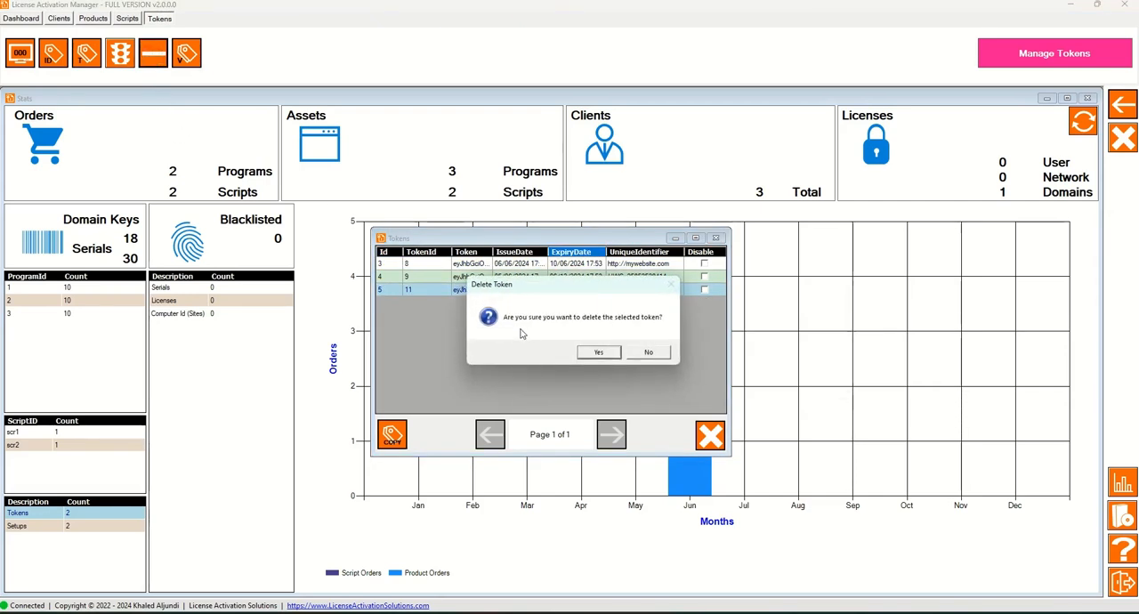
pyautogui.click(598, 354)
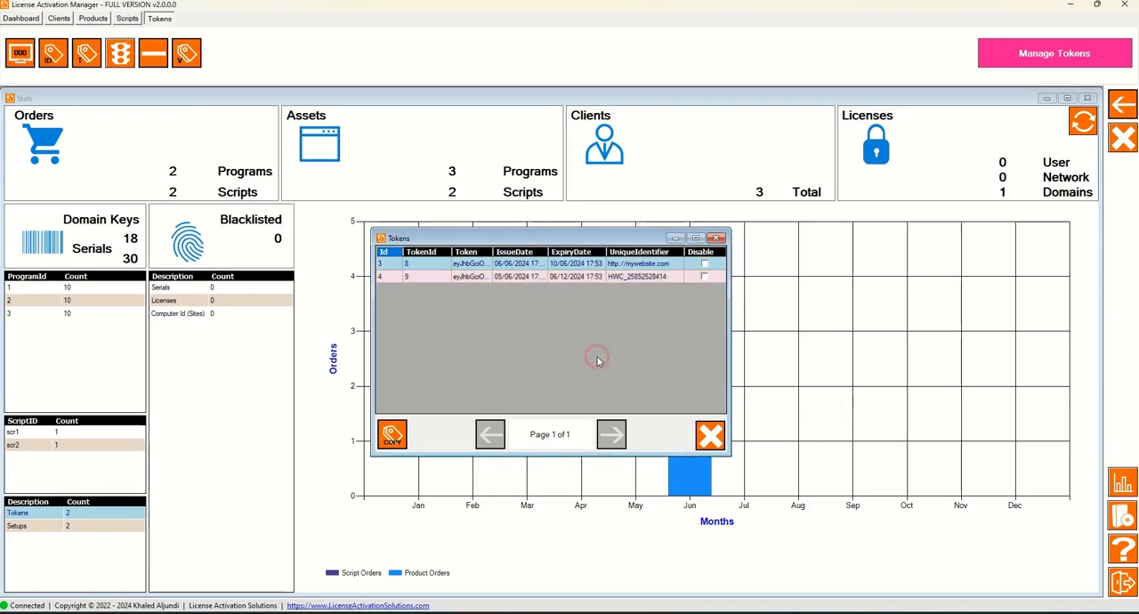